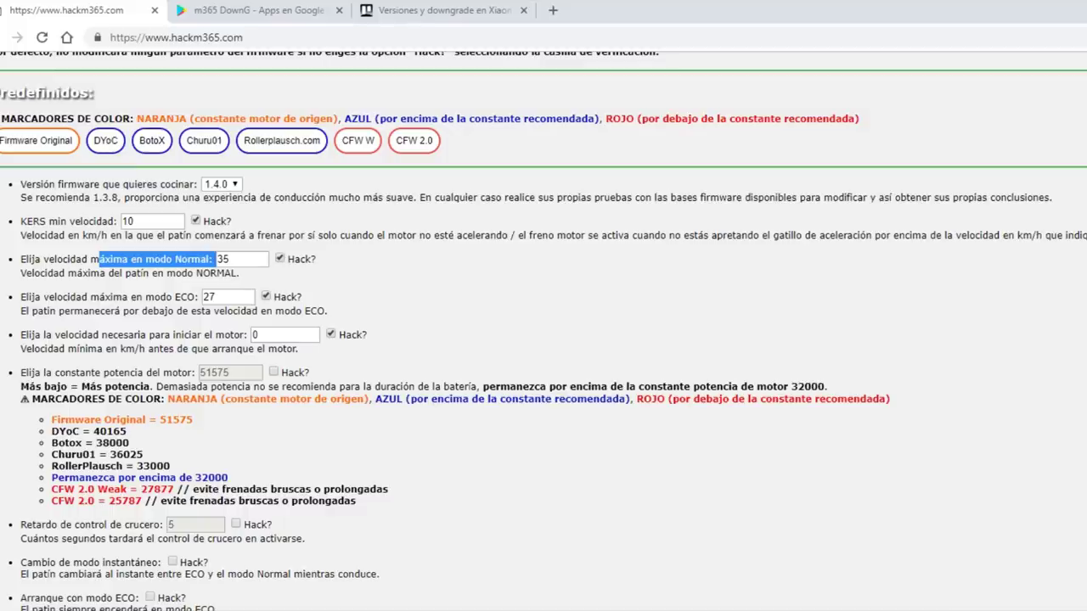
- Set the maximum speed in ECO mode to 26 km/h
{"action": "left_click", "coordinate": [387, 361]}
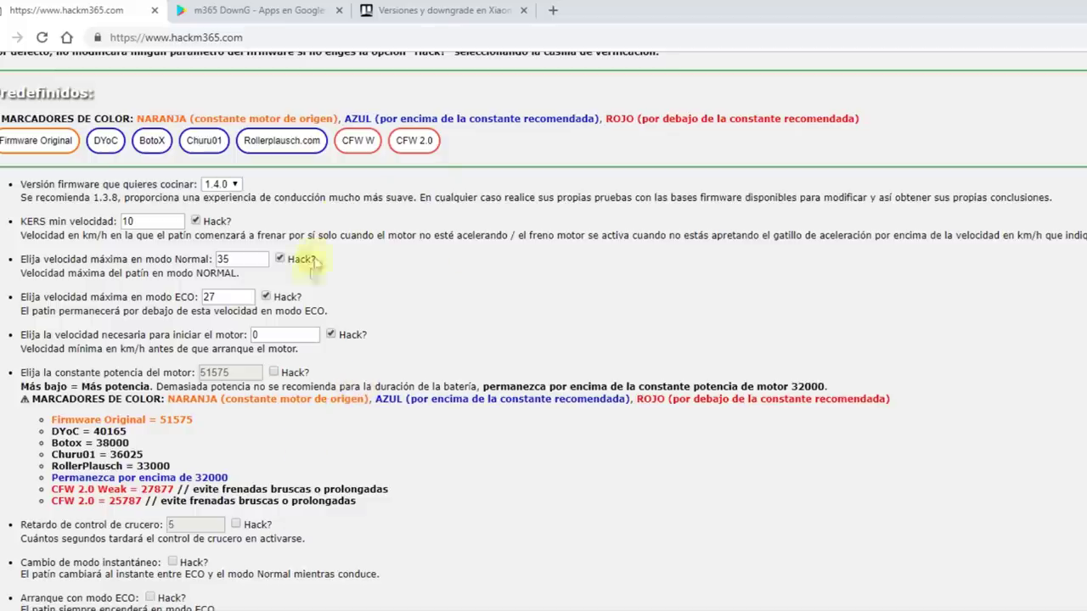
{"action": "left_click", "coordinate": [216, 297]}
{"action": "key", "text": "BackSpace"}
{"action": "type", "text": "5"}
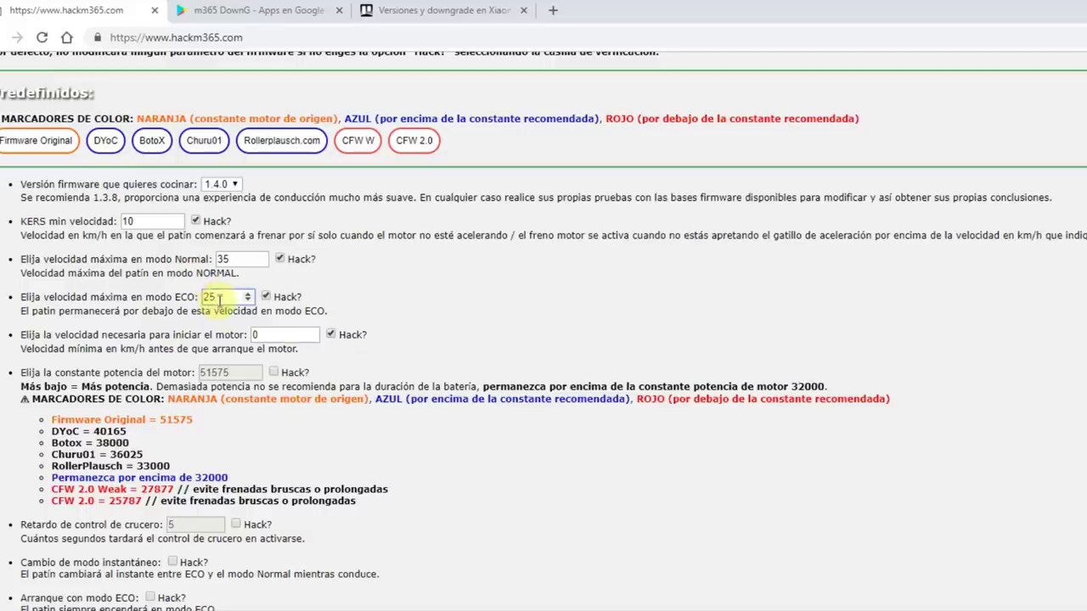
{"action": "key", "text": "Up"}
{"action": "key", "text": "Up"}
{"action": "key", "text": "Down"}
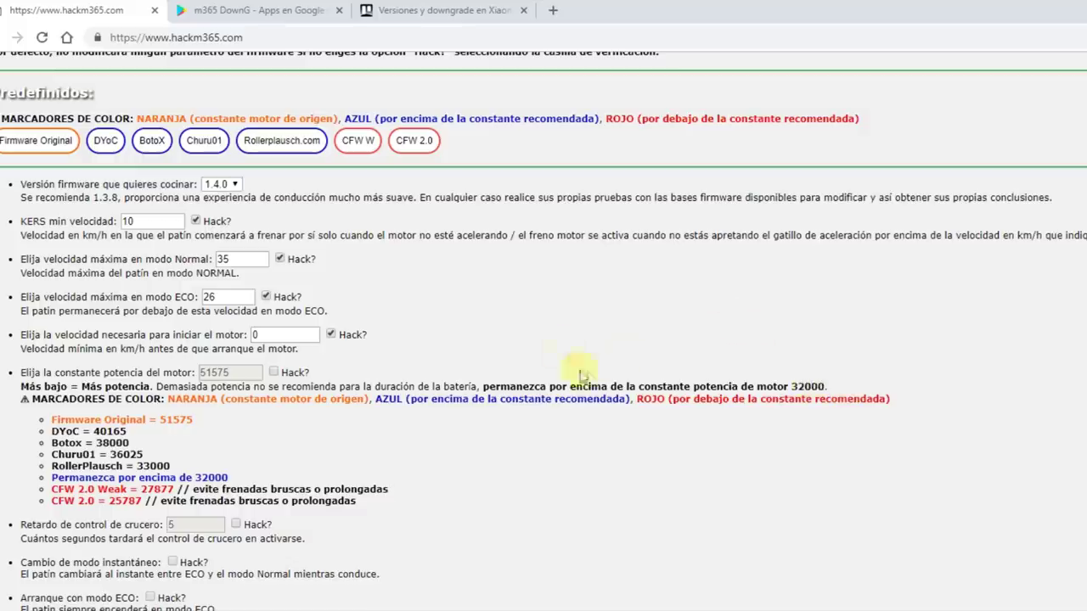
- Compare the RollerPlausch and CFW 2.0 Weak motor constants with the constant-to-watt table in Windows Photo Viewer
{"action": "scroll", "coordinate": [526, 363], "scroll_direction": "down", "scroll_amount": 3}
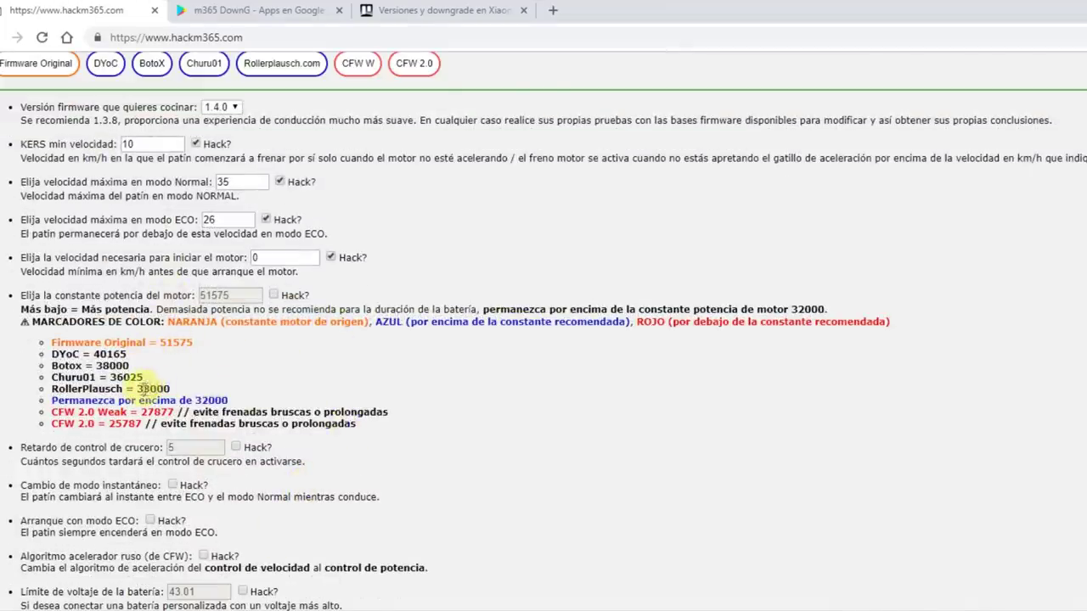
{"action": "double_click", "coordinate": [141, 389]}
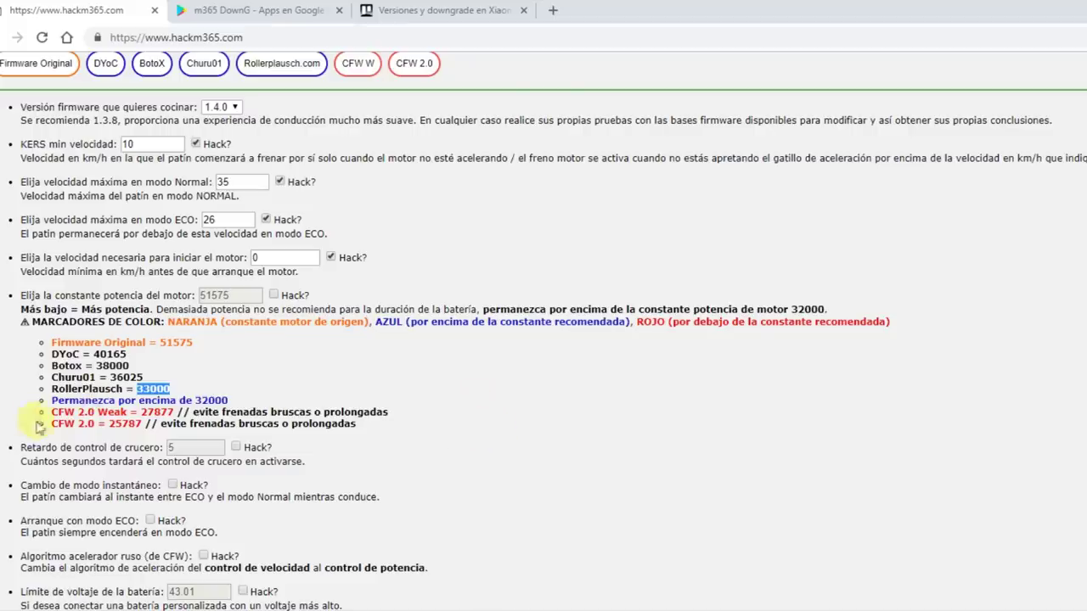
{"action": "left_click_drag", "start_coordinate": [52, 413], "coordinate": [175, 413]}
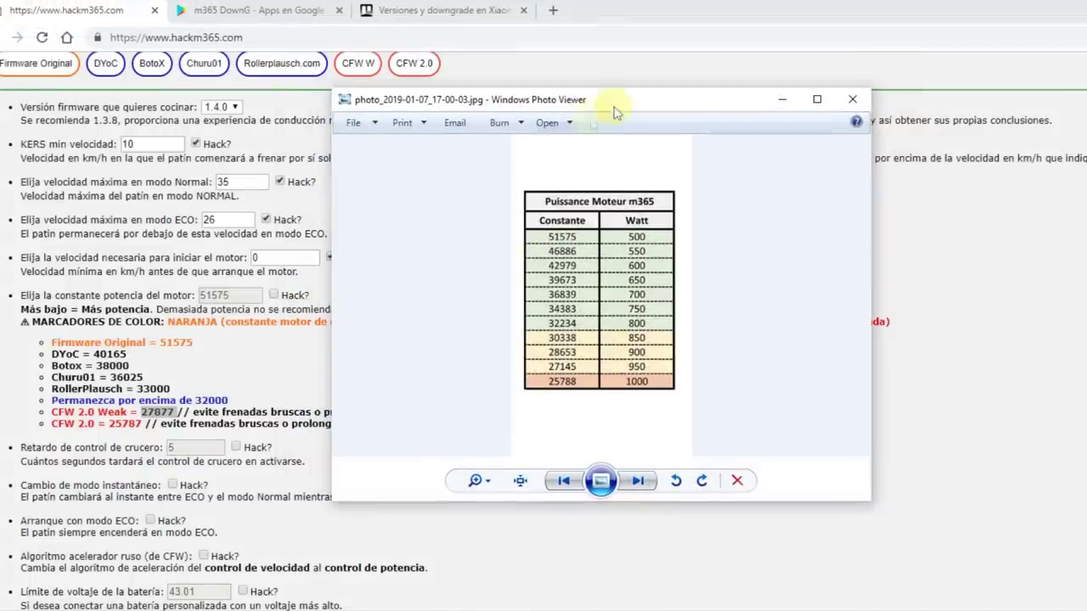
{"action": "left_click_drag", "start_coordinate": [868, 499], "coordinate": [875, 608]}
{"action": "left_click_drag", "start_coordinate": [680, 106], "coordinate": [771, 78]}
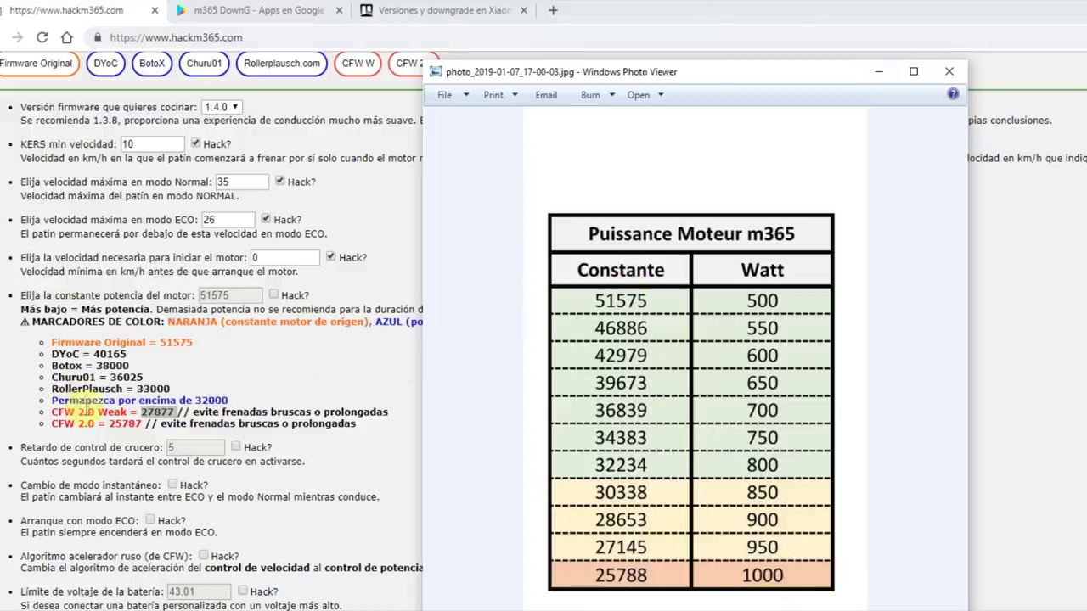
{"action": "left_click", "coordinate": [138, 388]}
{"action": "double_click", "coordinate": [157, 389]}
{"action": "key", "text": "alt+Tab"}
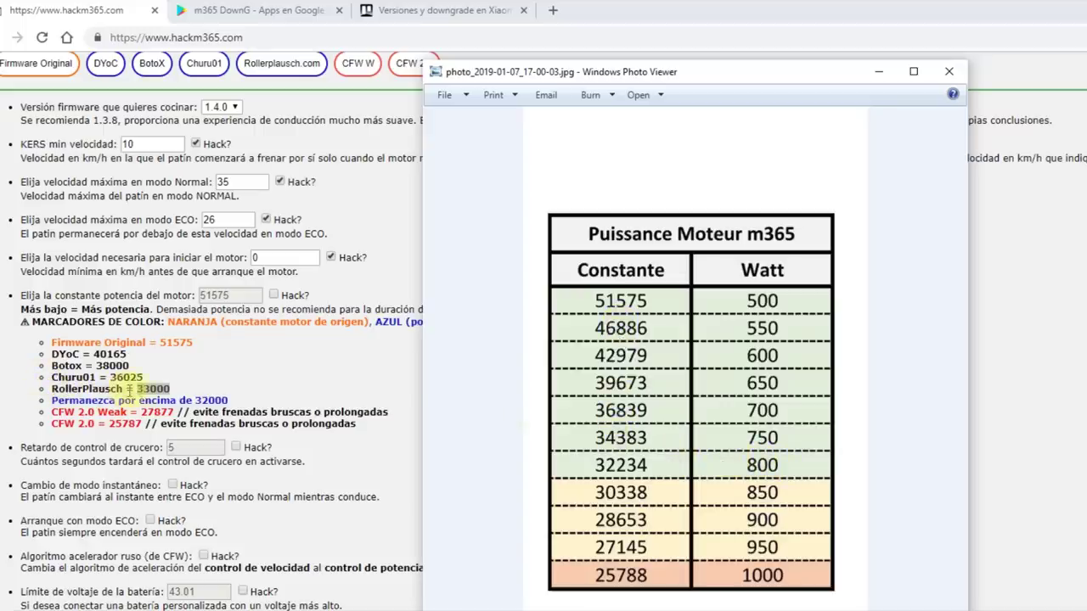
- Return to the firmware page and try the BotoX, Churu01 and Rollerplausch.com presets, ending on BotoX
{"action": "left_click", "coordinate": [280, 111]}
{"action": "scroll", "coordinate": [278, 111], "scroll_direction": "up", "scroll_amount": 2}
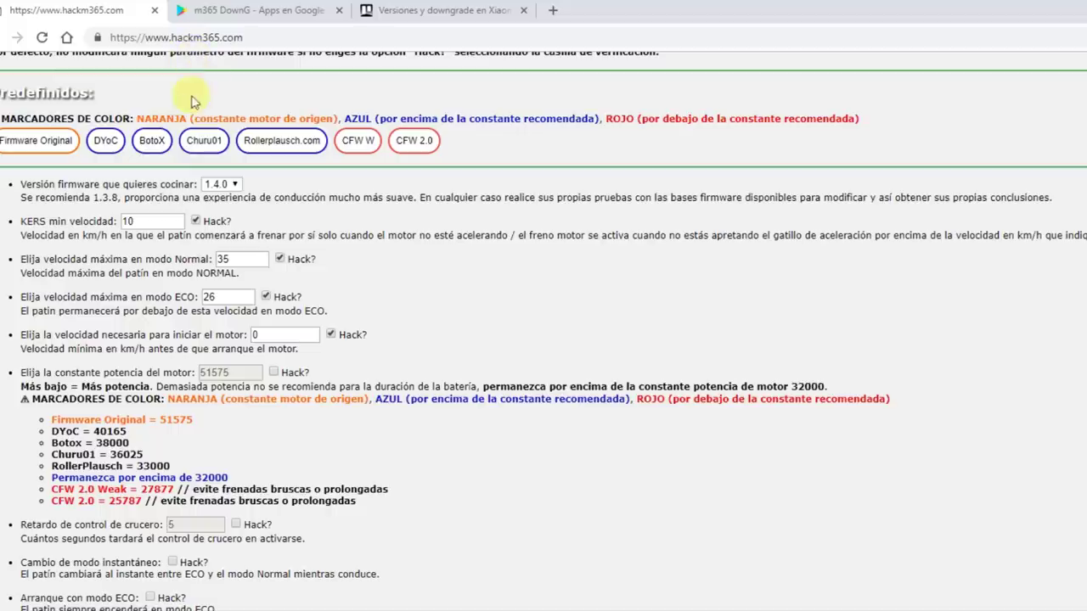
{"action": "left_click", "coordinate": [152, 142]}
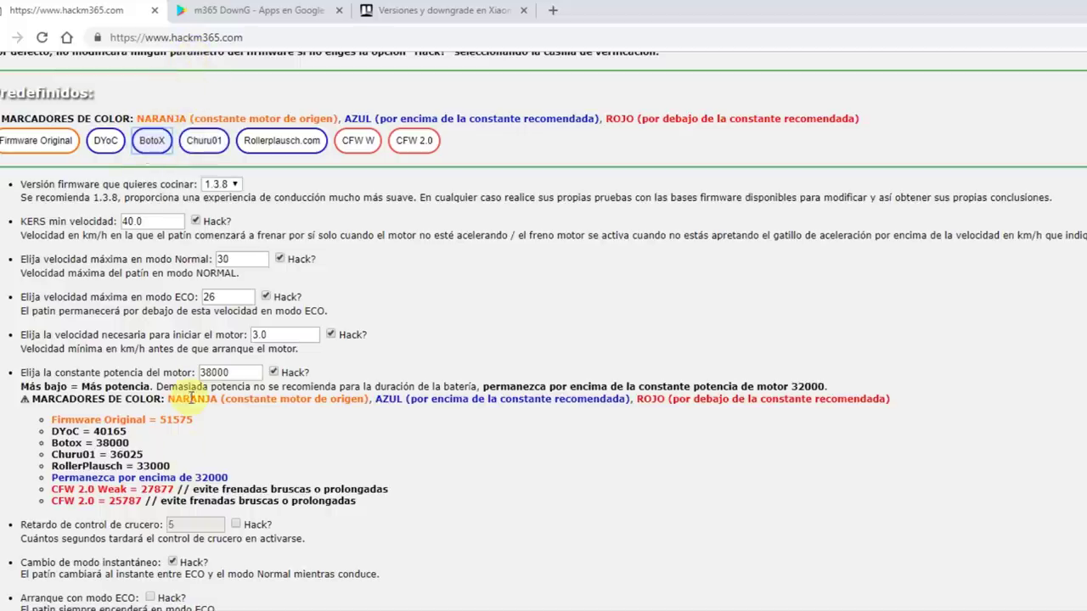
{"action": "left_click", "coordinate": [204, 141]}
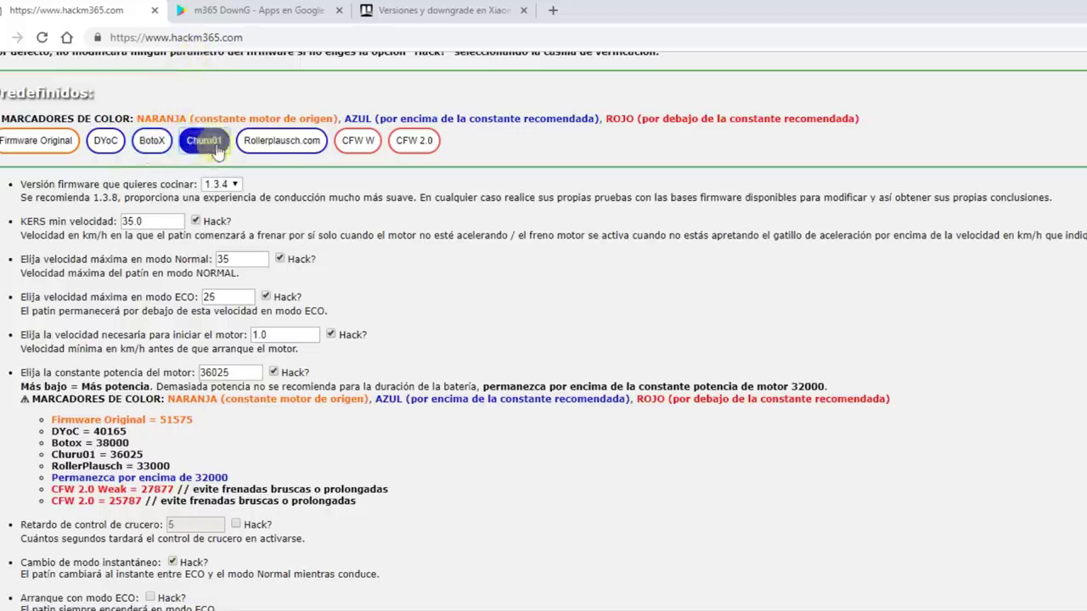
{"action": "left_click", "coordinate": [281, 141]}
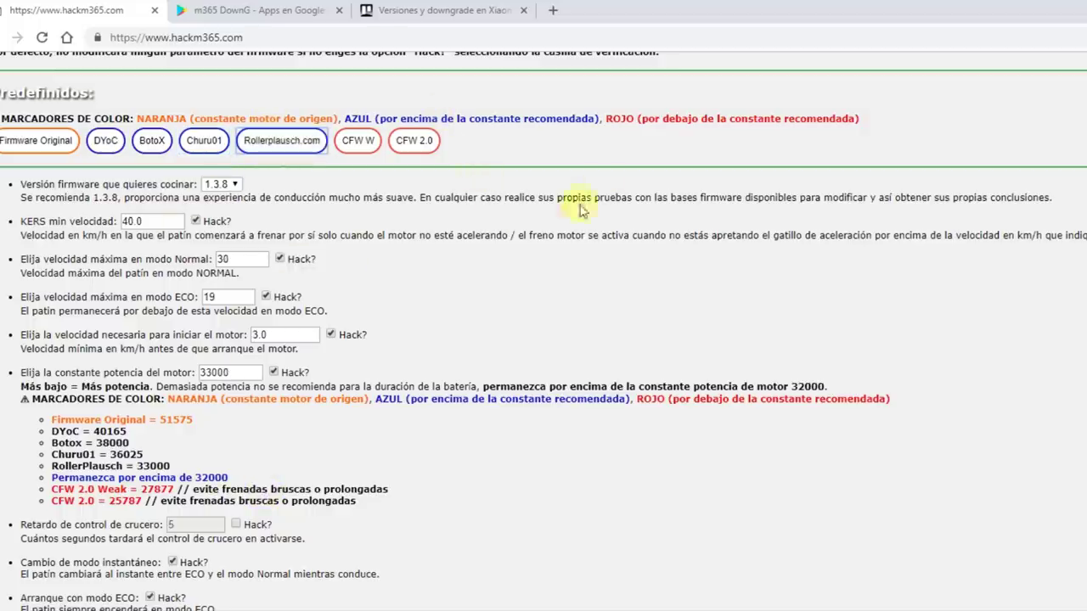
{"action": "left_click", "coordinate": [152, 141]}
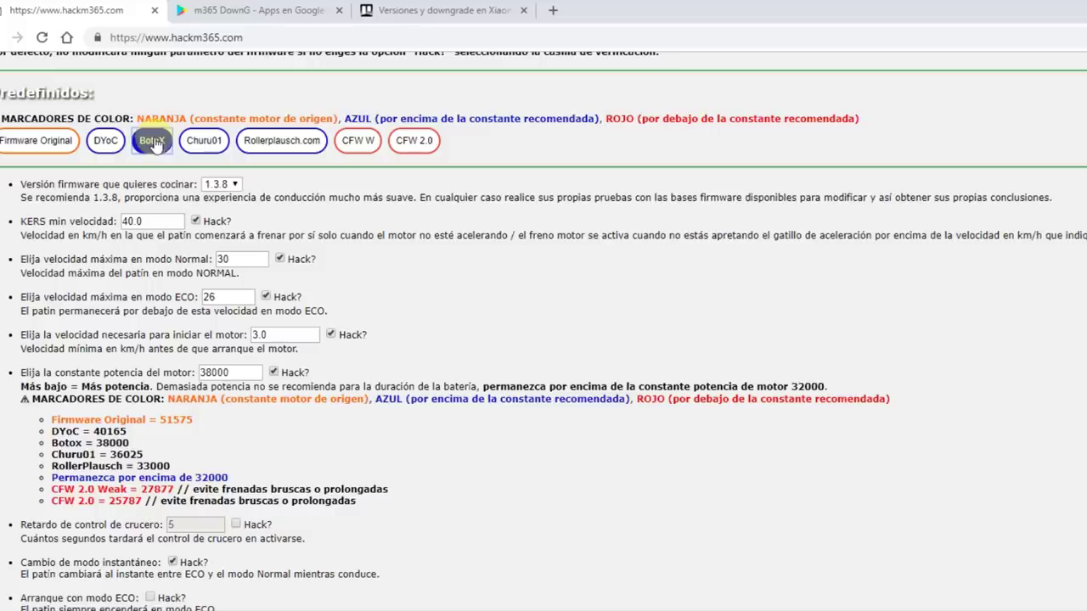
- Apply the Churu01 preset and set the maximum speed in ECO mode to 28 km/h
{"action": "left_click", "coordinate": [203, 145]}
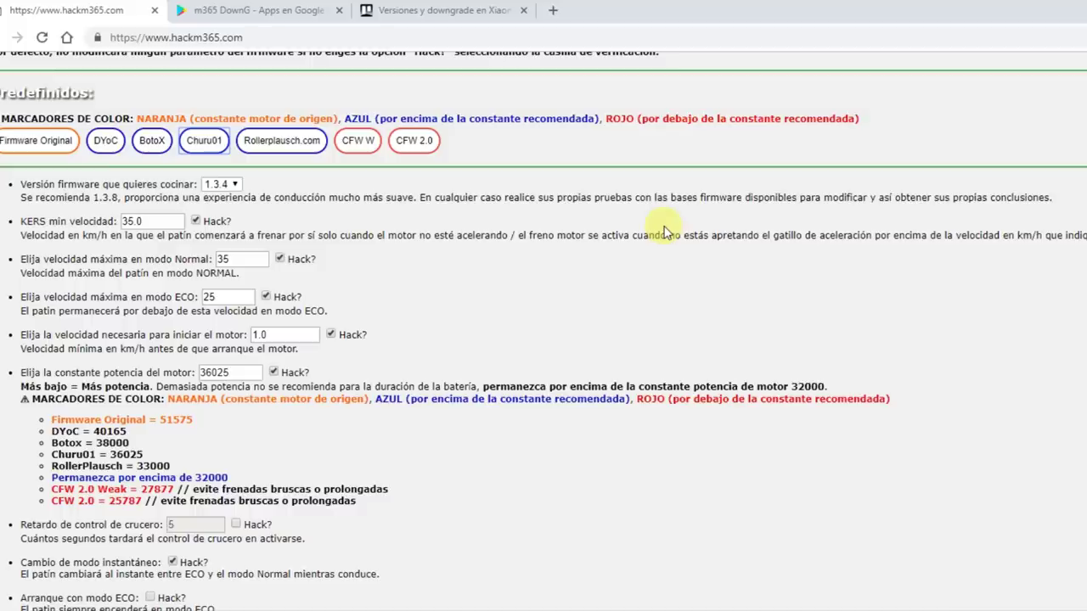
{"action": "left_click", "coordinate": [195, 141]}
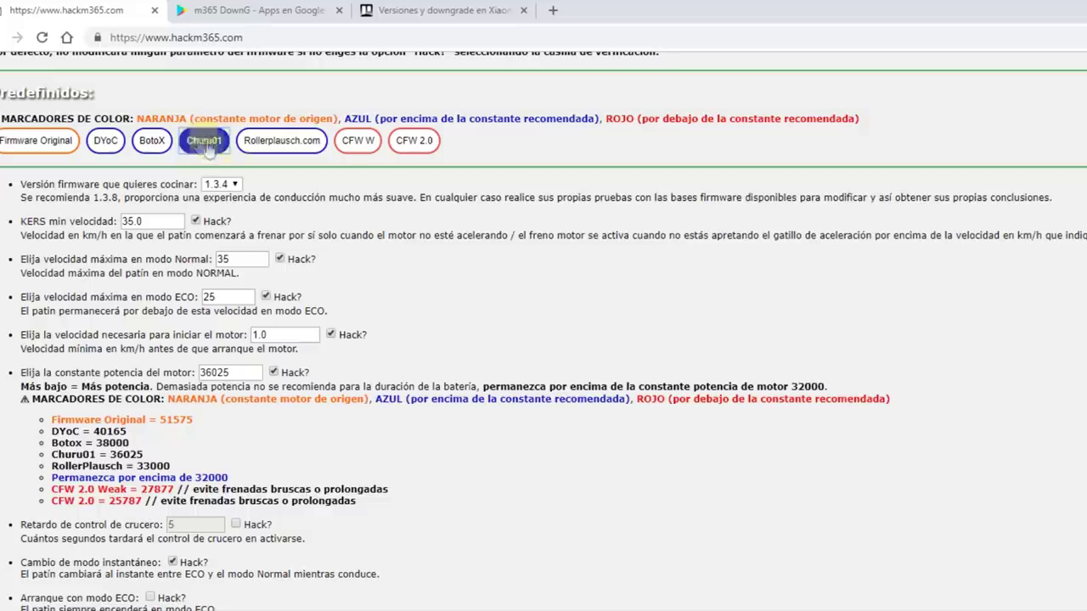
{"action": "left_click", "coordinate": [204, 143]}
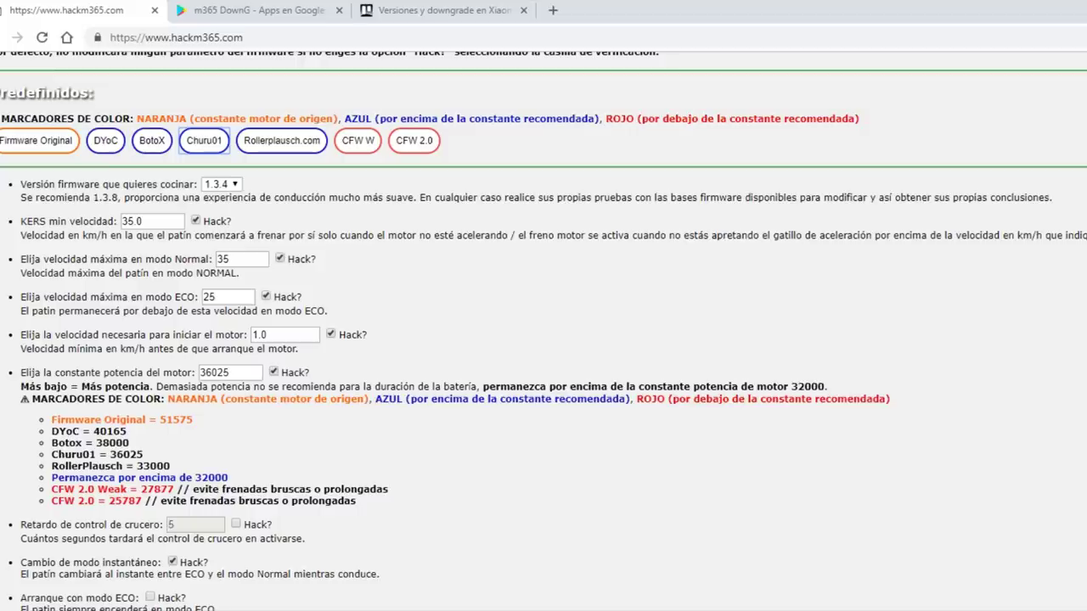
{"action": "left_click", "coordinate": [216, 295]}
{"action": "left_click_drag", "start_coordinate": [212, 296], "coordinate": [226, 296]}
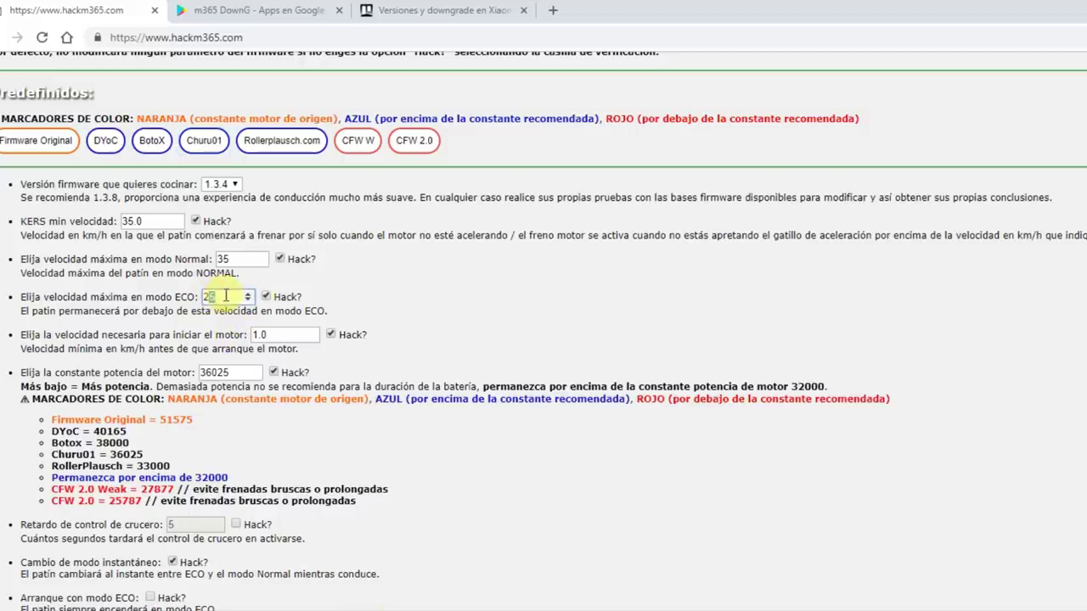
{"action": "type", "text": "8"}
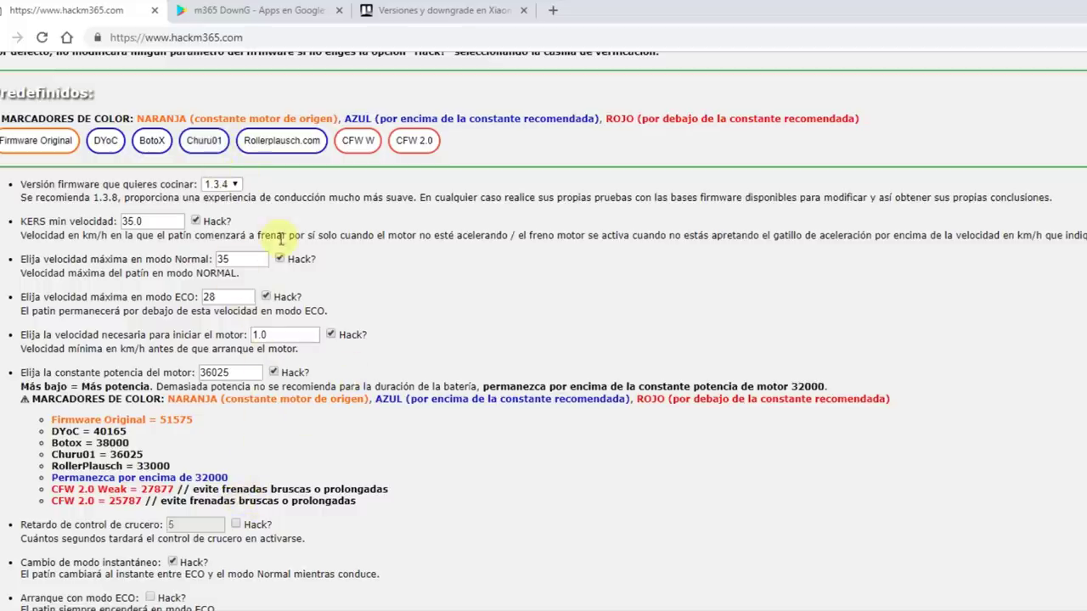
{"action": "left_click", "coordinate": [197, 137]}
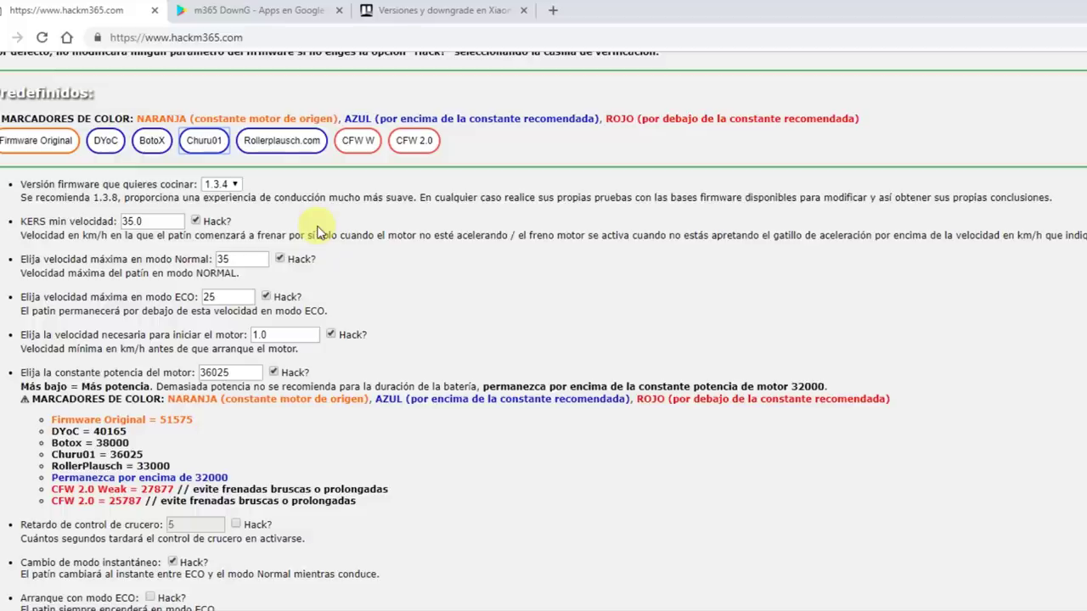
{"action": "double_click", "coordinate": [212, 297]}
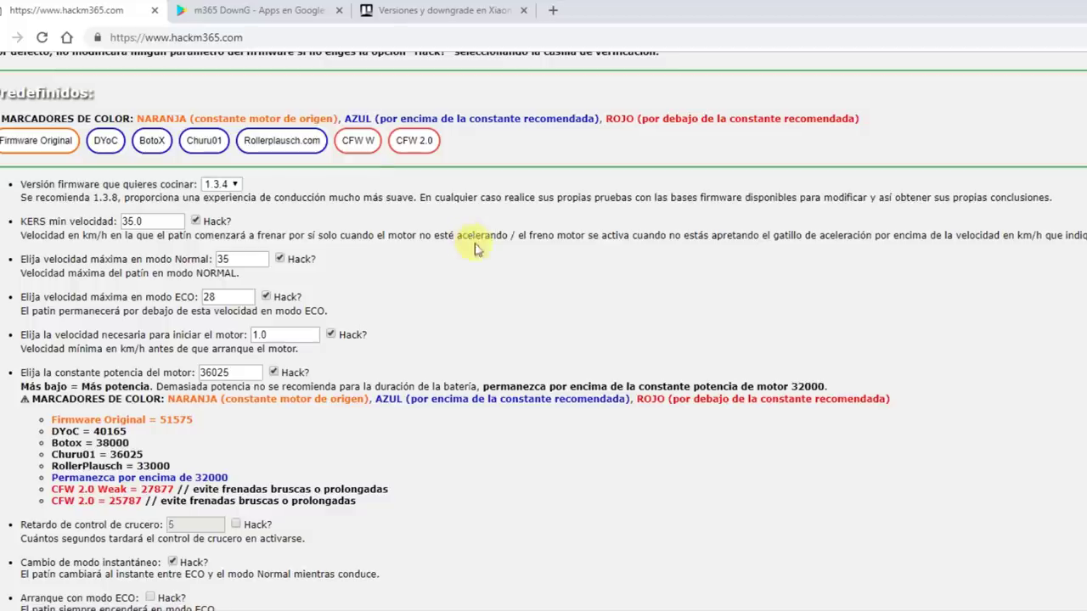
- Apply the Rollerplausch.com preset and choose 1.3.0 as the firmware version to build
{"action": "left_click", "coordinate": [274, 144]}
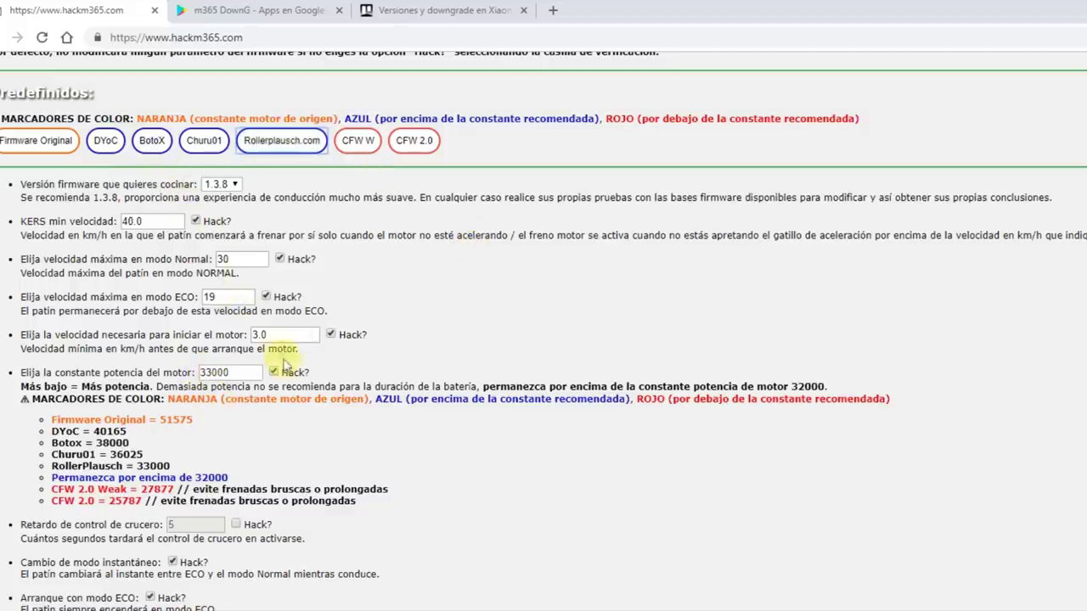
{"action": "left_click", "coordinate": [226, 183]}
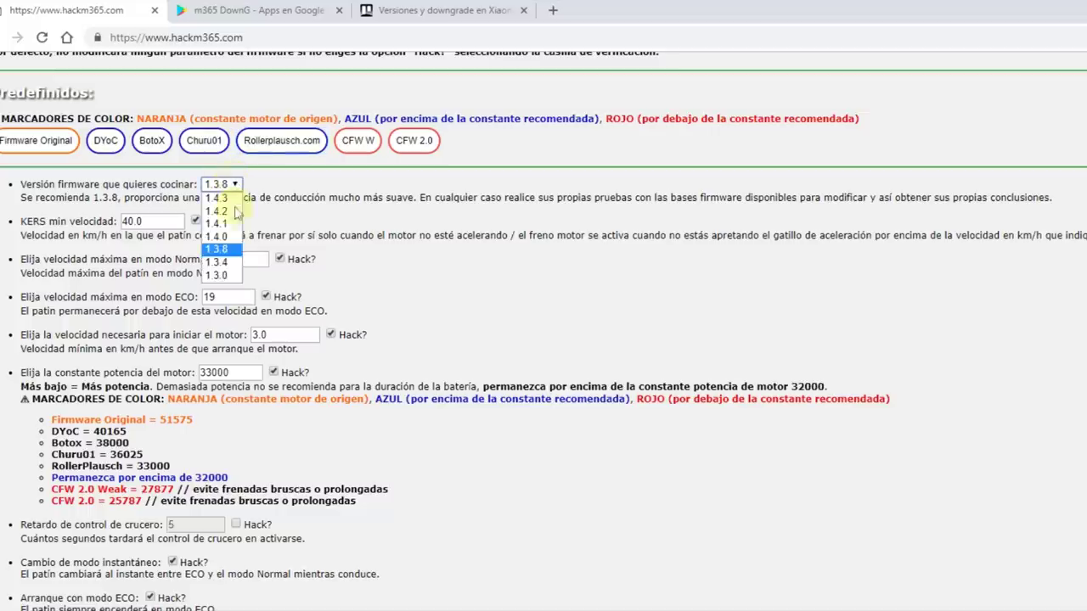
{"action": "left_click", "coordinate": [236, 274]}
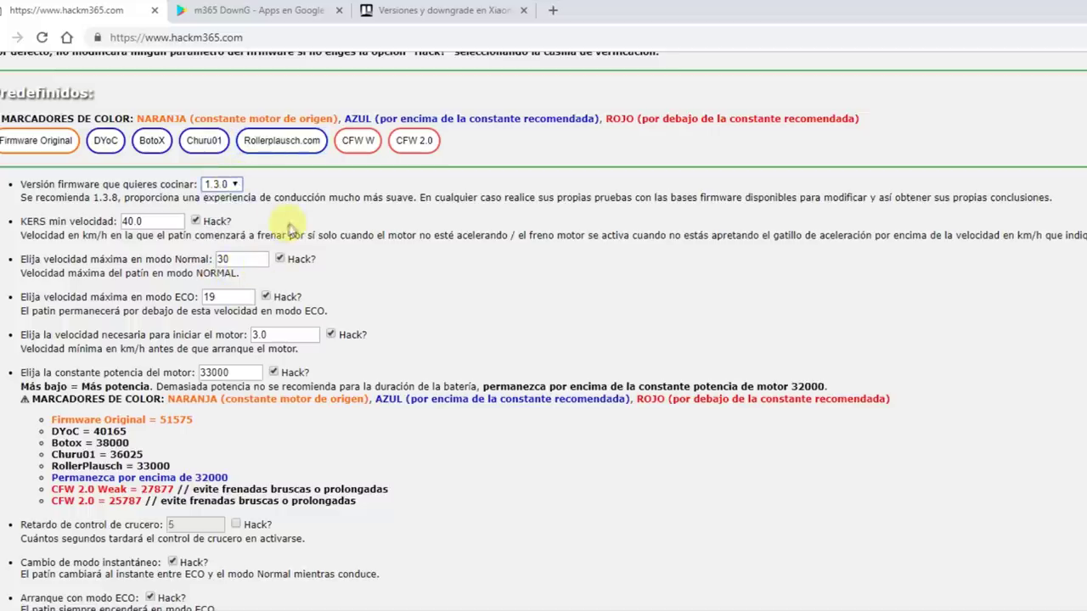
- Review the preset's KERS speed, Normal mode speed and motor constant, checking the constant against the watt table in Windows Photo Viewer
{"action": "left_click_drag", "start_coordinate": [157, 223], "coordinate": [81, 223]}
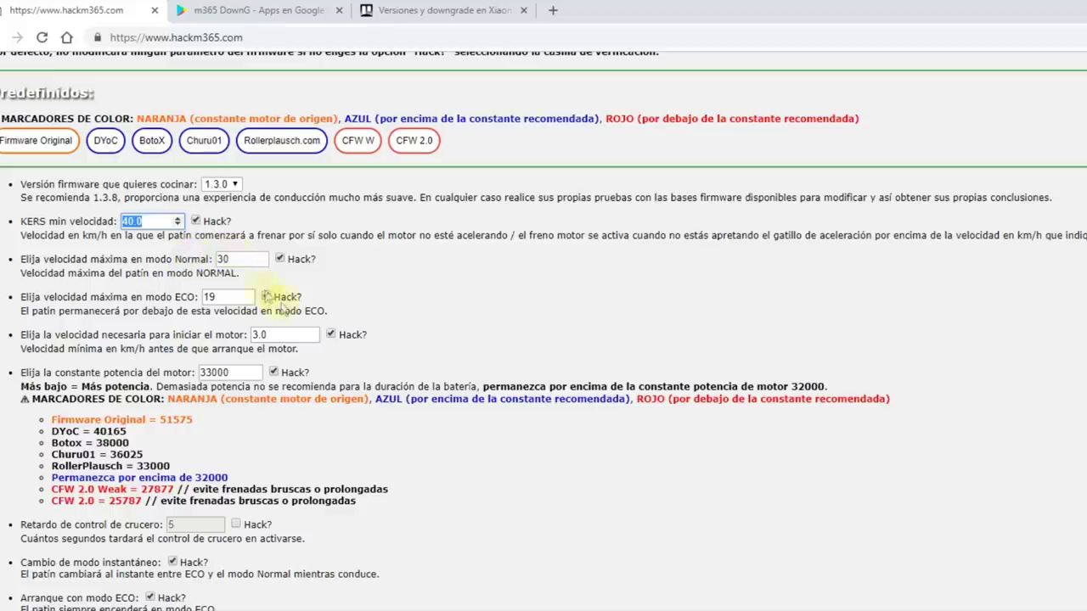
{"action": "left_click_drag", "start_coordinate": [217, 259], "coordinate": [231, 259]}
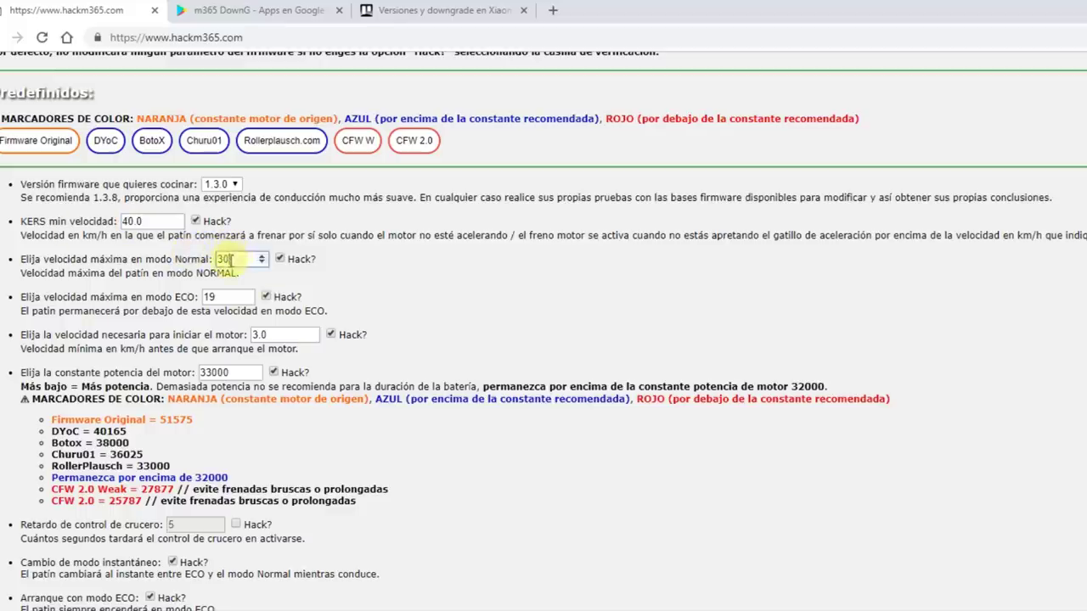
{"action": "left_click_drag", "start_coordinate": [240, 372], "coordinate": [83, 367]}
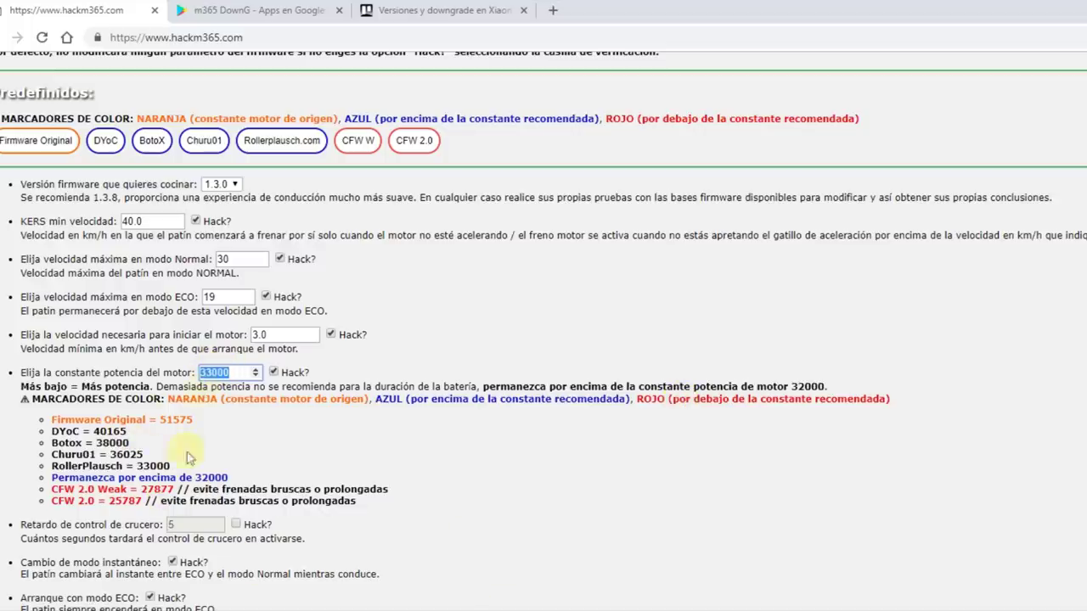
{"action": "key", "text": "alt+Tab"}
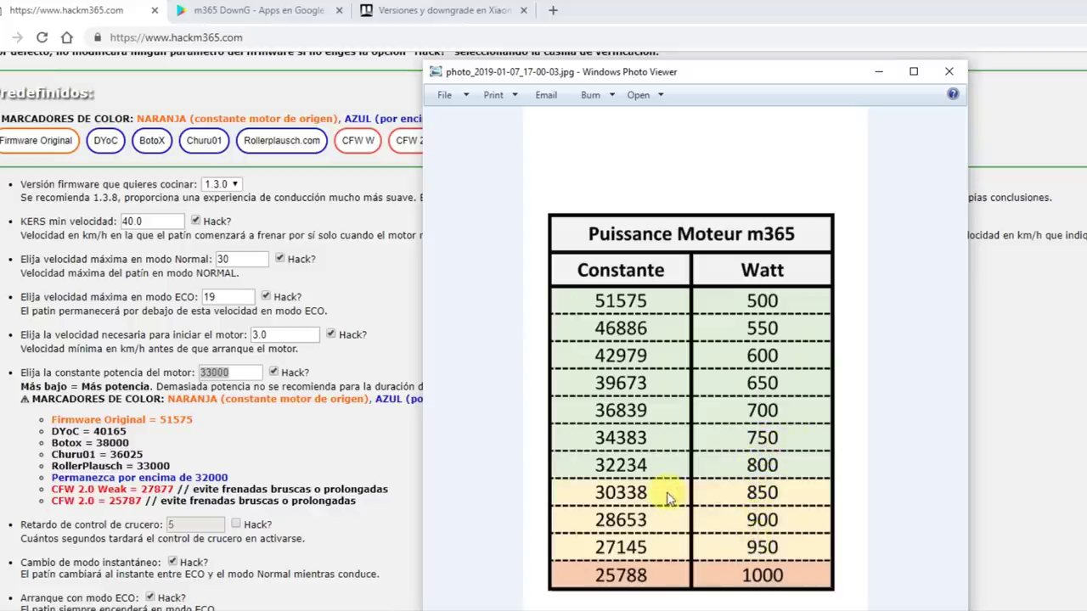
{"action": "left_click_drag", "start_coordinate": [877, 74], "coordinate": [767, 68]}
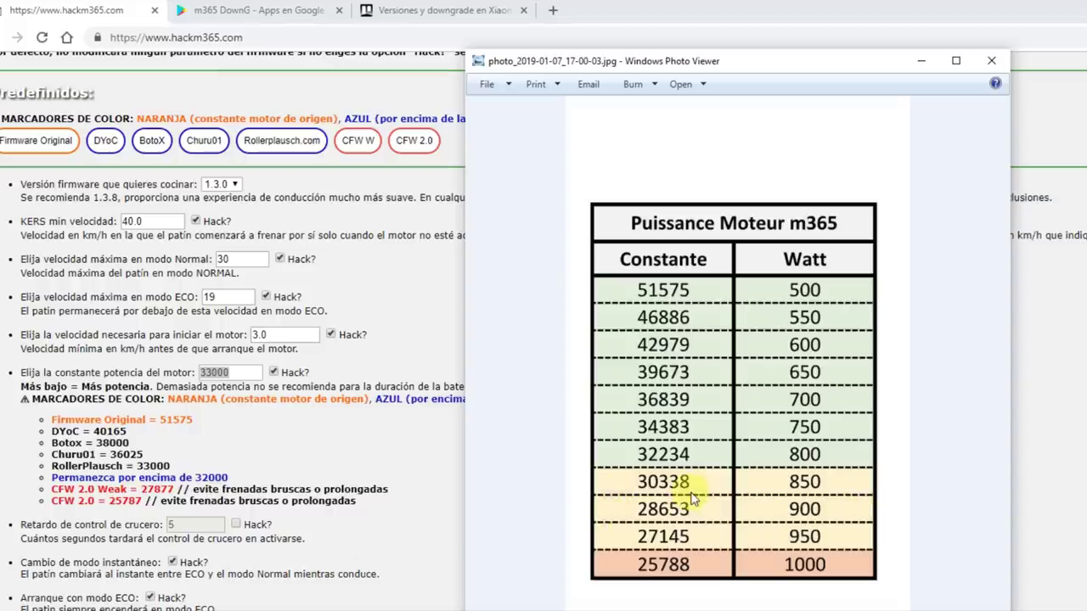
{"action": "left_click_drag", "start_coordinate": [77, 489], "coordinate": [110, 506]}
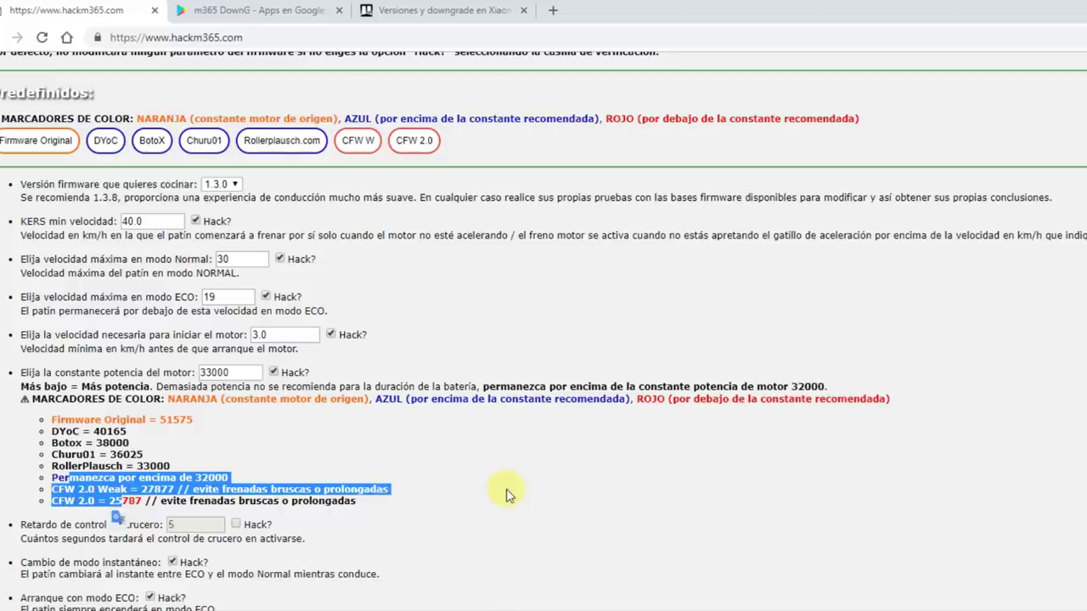
{"action": "left_click", "coordinate": [459, 493]}
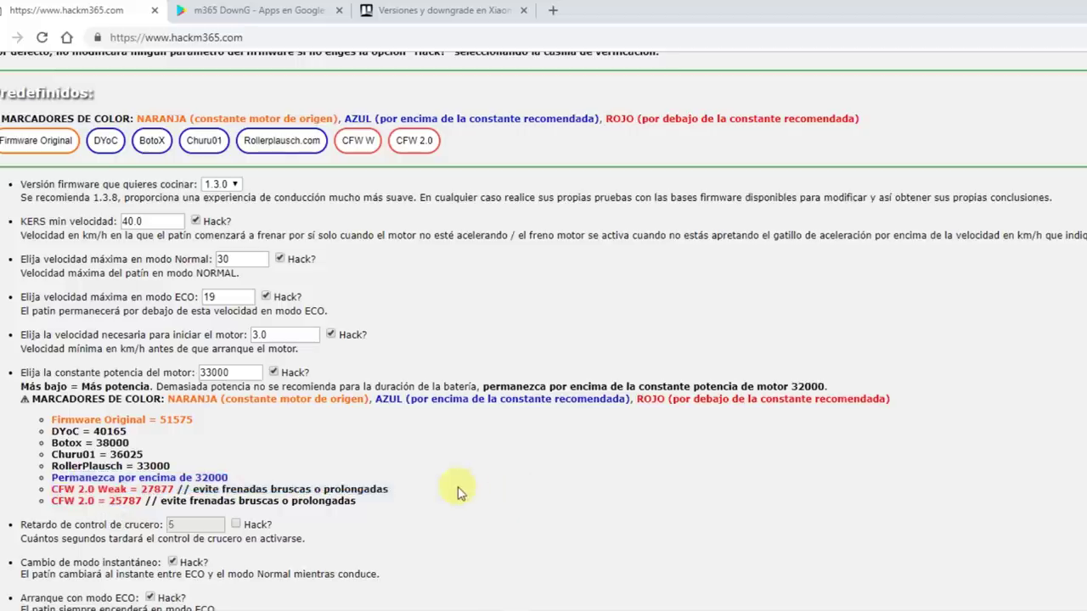
- Enable the cruise control delay modification and set the delay to 4 seconds
{"action": "scroll", "coordinate": [478, 429], "scroll_direction": "down", "scroll_amount": 3}
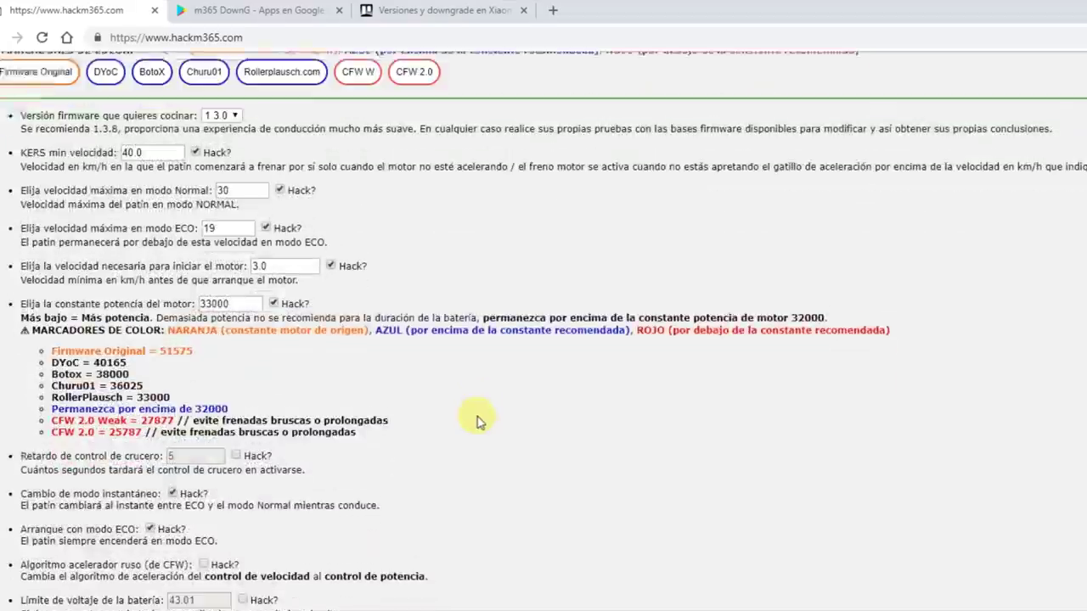
{"action": "left_click_drag", "start_coordinate": [65, 293], "coordinate": [133, 293]}
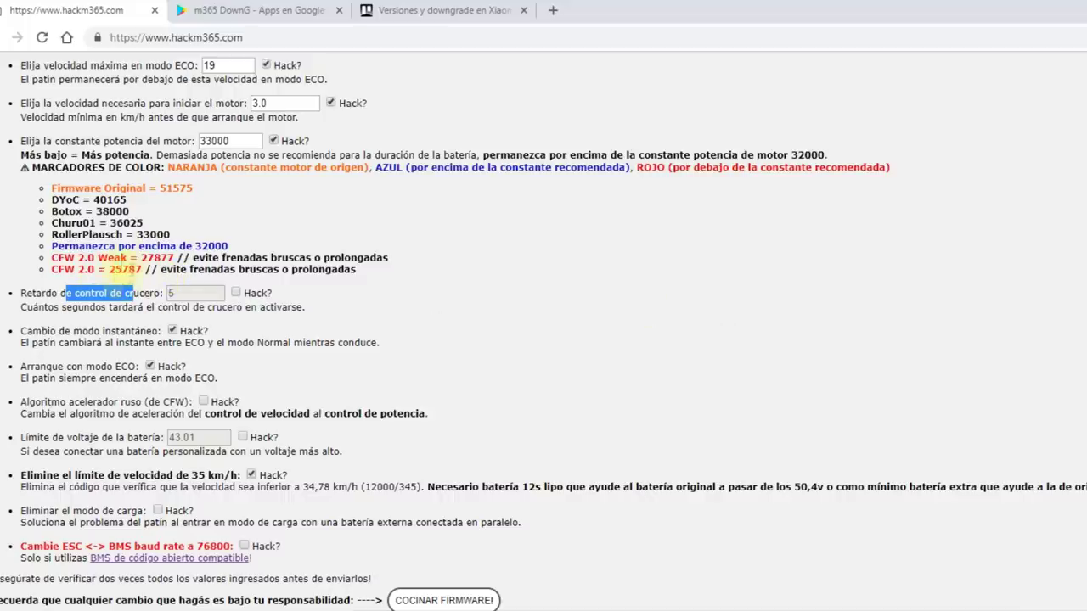
{"action": "double_click", "coordinate": [170, 295]}
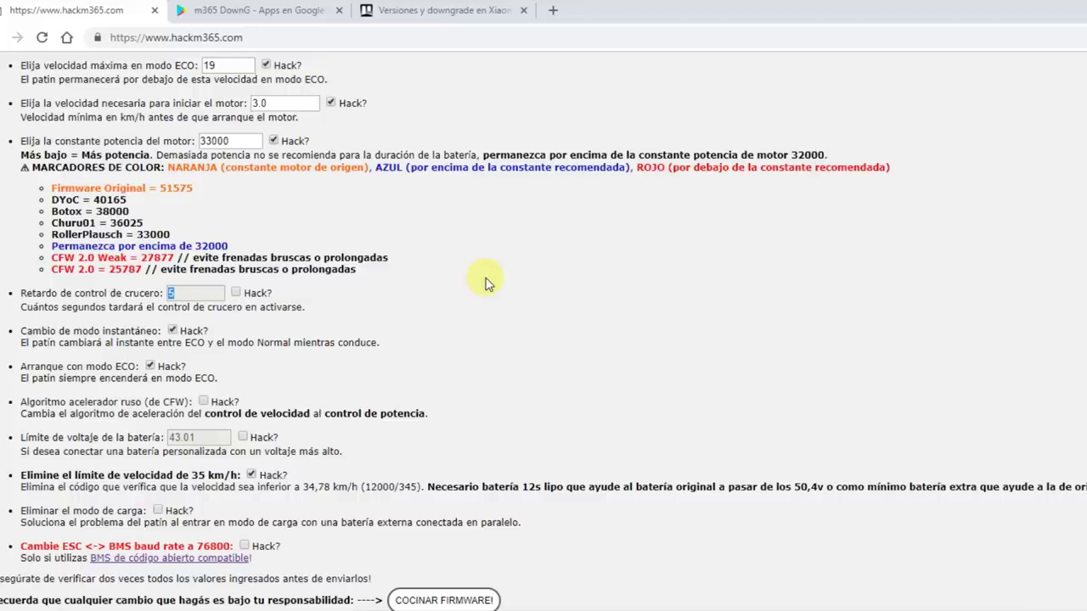
{"action": "left_click", "coordinate": [236, 292]}
{"action": "left_click", "coordinate": [218, 295]}
{"action": "left_click", "coordinate": [450, 265]}
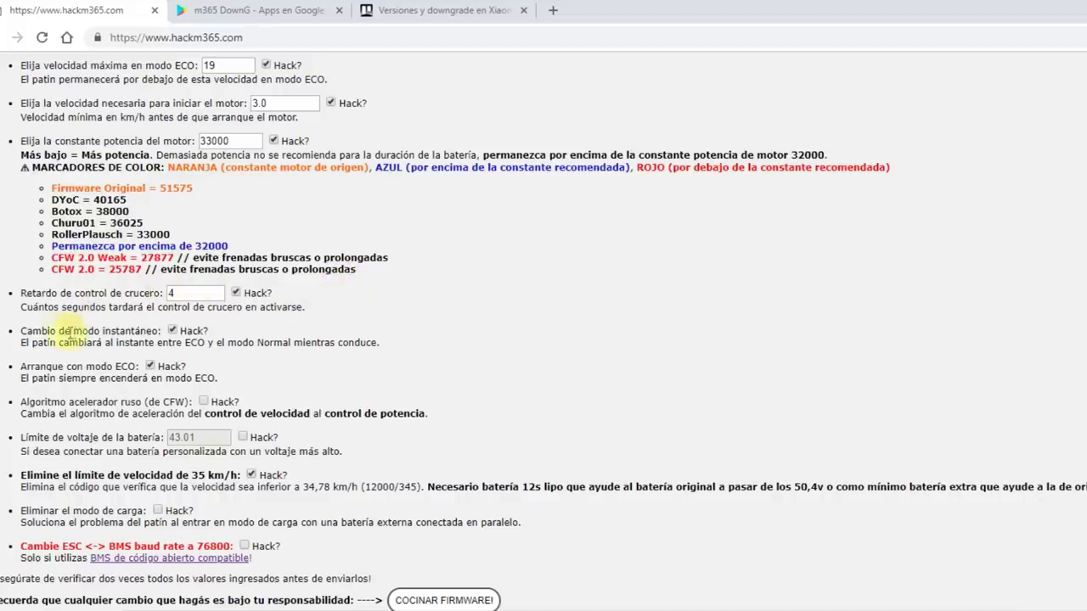
{"action": "left_click_drag", "start_coordinate": [34, 330], "coordinate": [135, 333]}
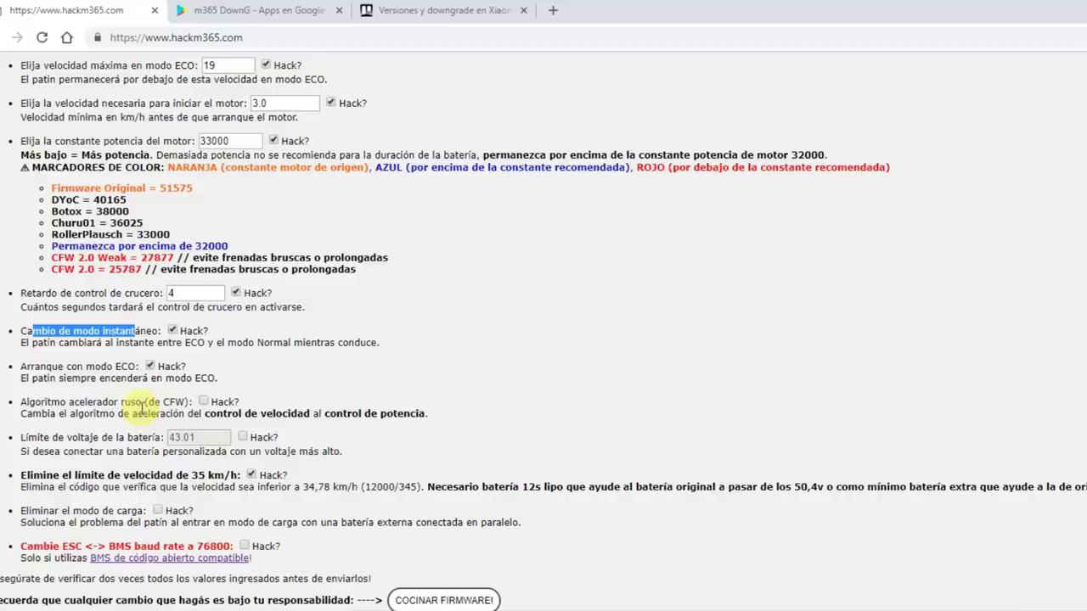
{"action": "left_click", "coordinate": [173, 331]}
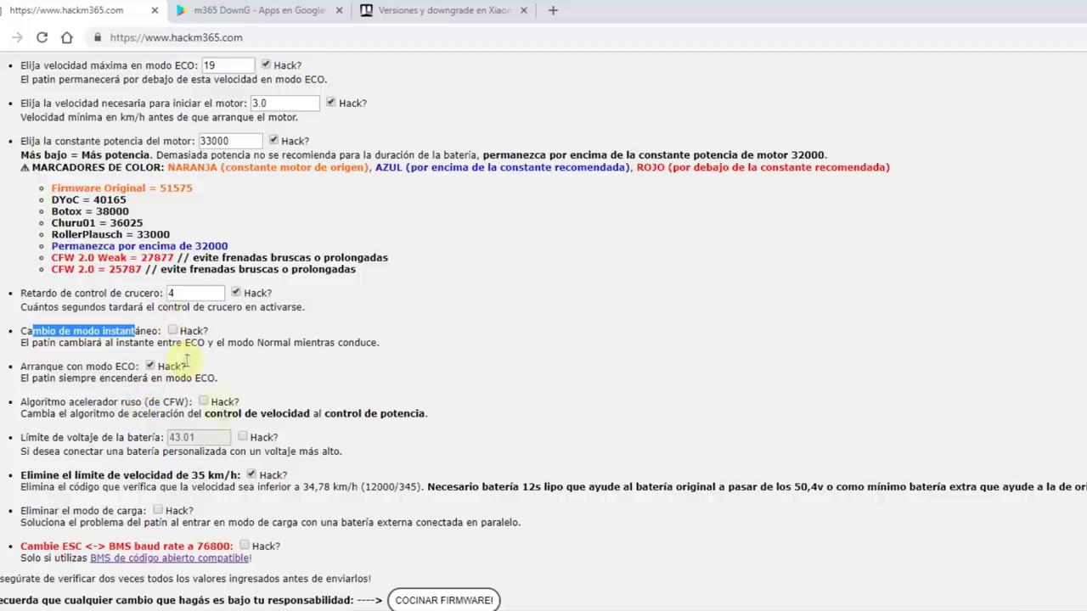
{"action": "left_click", "coordinate": [173, 331]}
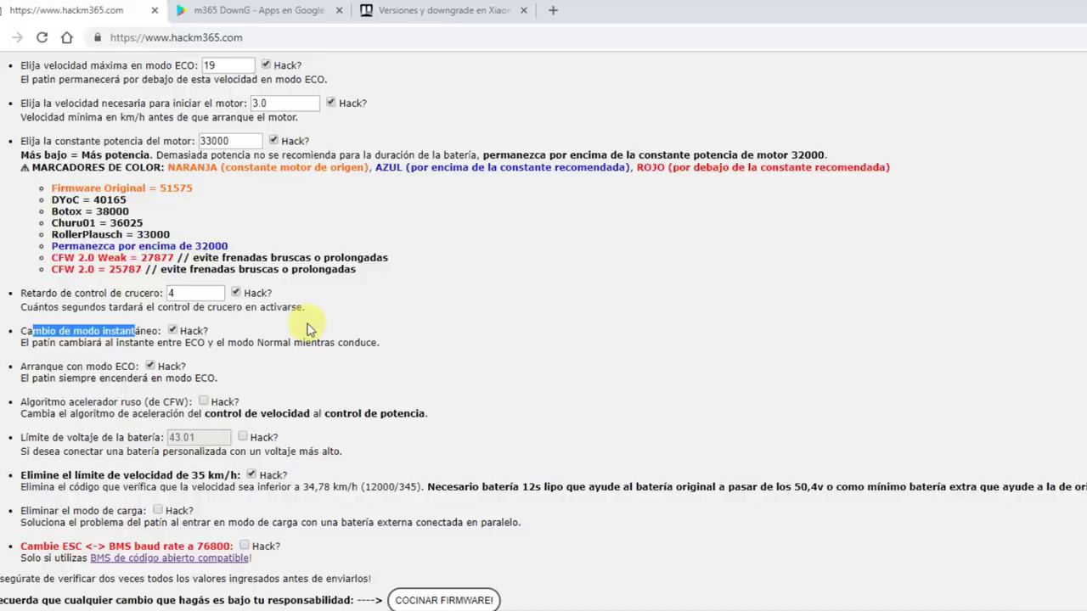
{"action": "left_click", "coordinate": [25, 330]}
{"action": "left_click_drag", "start_coordinate": [25, 330], "coordinate": [159, 331]}
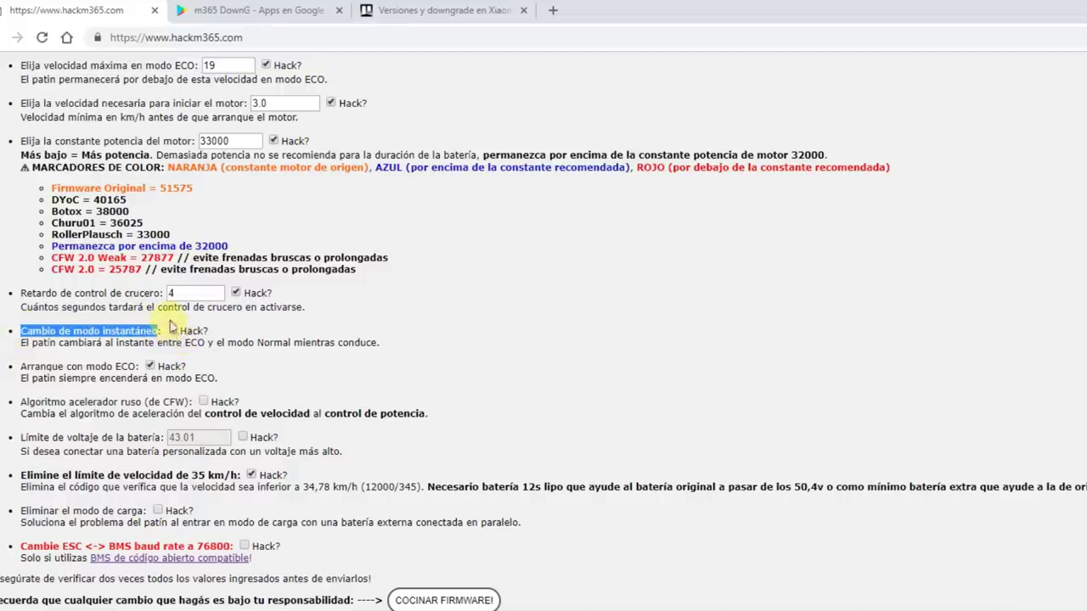
- Disable the modification that makes the scooter always start in ECO mode
{"action": "left_click_drag", "start_coordinate": [26, 366], "coordinate": [134, 368]}
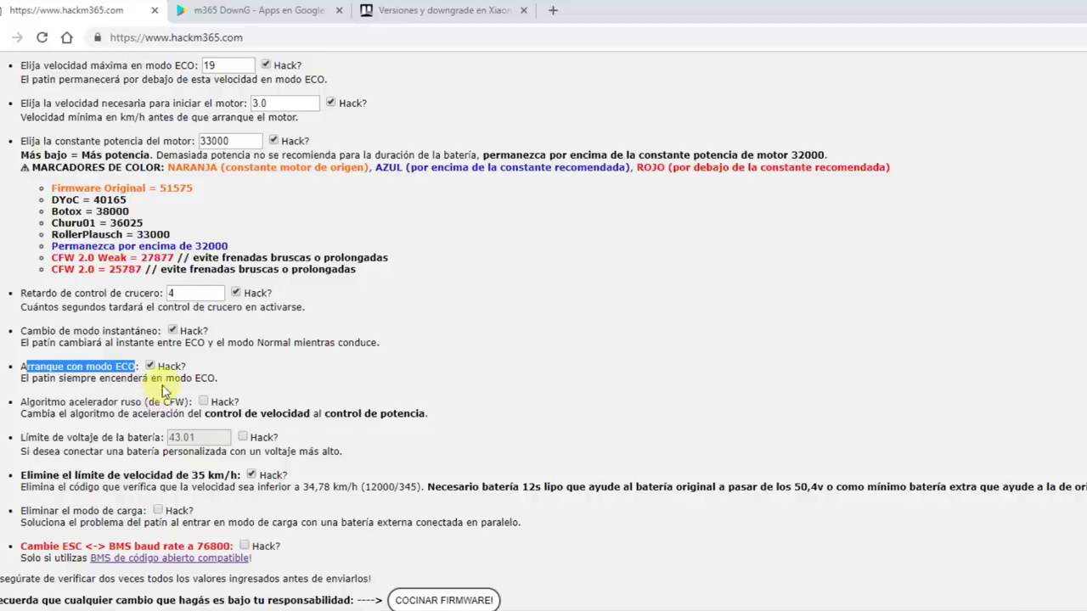
{"action": "left_click", "coordinate": [151, 366]}
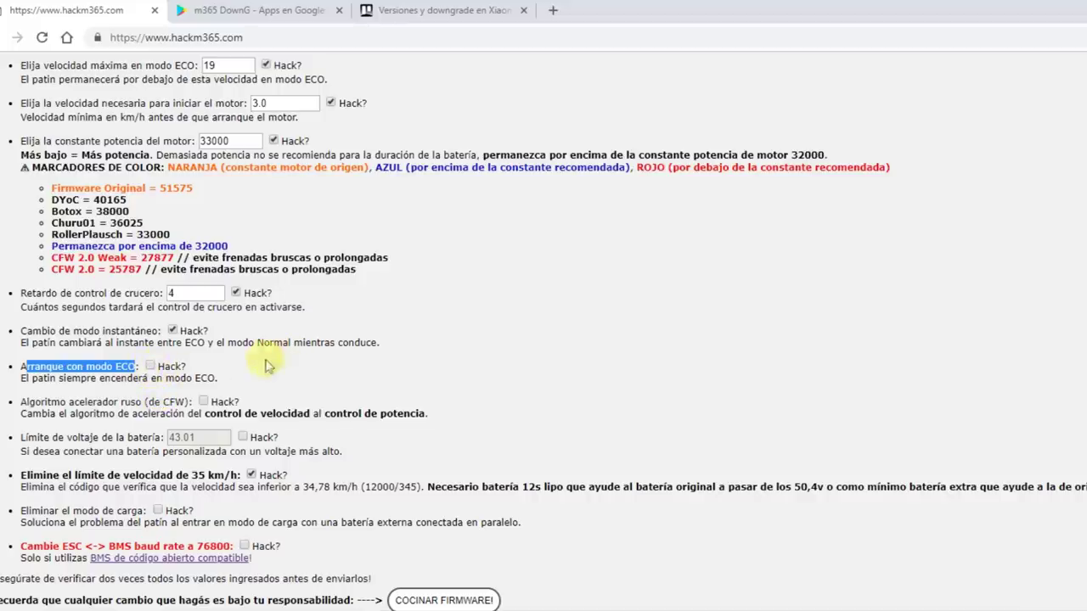
{"action": "left_click", "coordinate": [151, 366]}
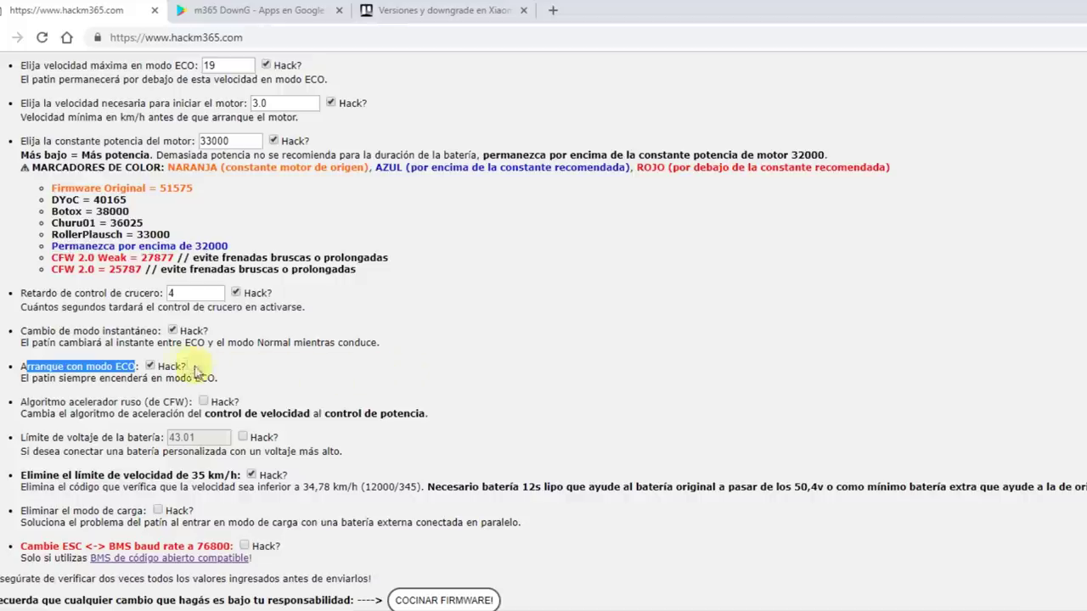
{"action": "left_click", "coordinate": [150, 366]}
- Set the maximum speed in Normal mode to 35 km/h
{"action": "left_click_drag", "start_coordinate": [36, 402], "coordinate": [136, 401]}
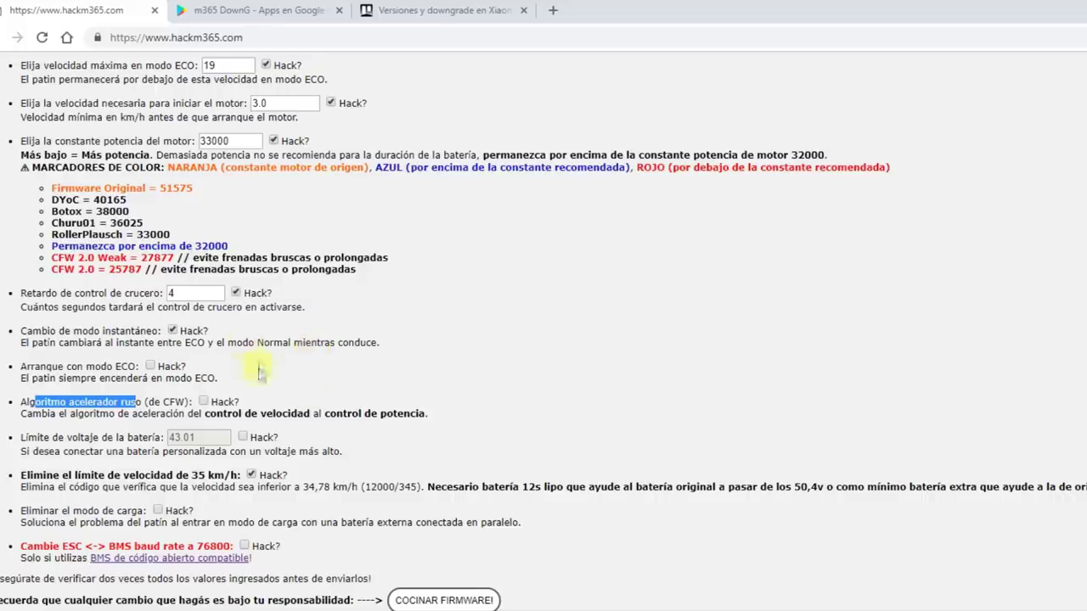
{"action": "scroll", "coordinate": [312, 413], "scroll_direction": "up", "scroll_amount": 5}
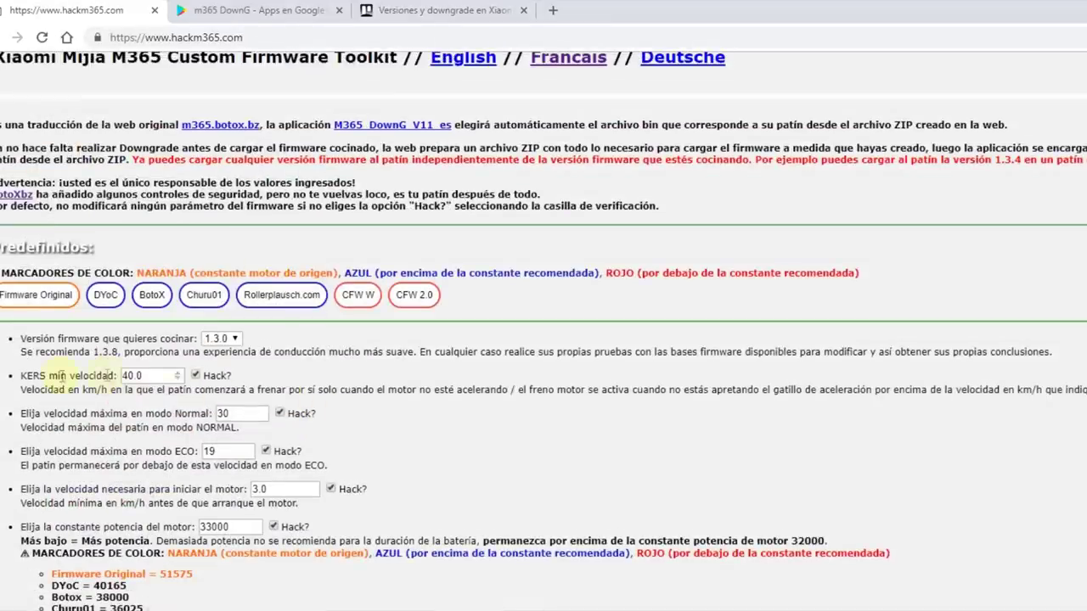
{"action": "left_click_drag", "start_coordinate": [62, 414], "coordinate": [193, 414]}
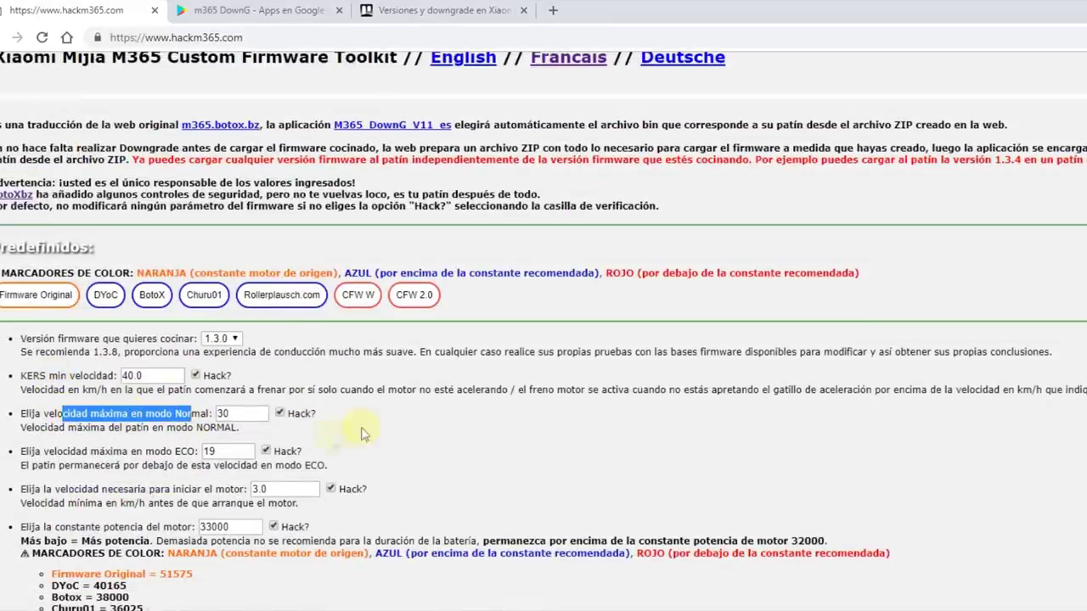
{"action": "scroll", "coordinate": [416, 409], "scroll_direction": "down", "scroll_amount": 3}
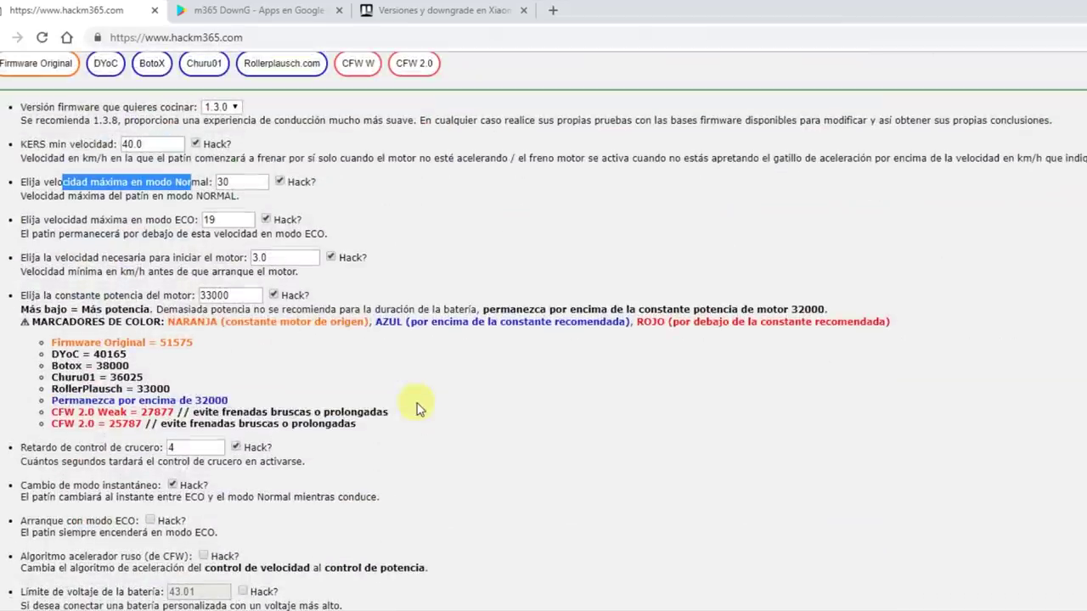
{"action": "double_click", "coordinate": [237, 182]}
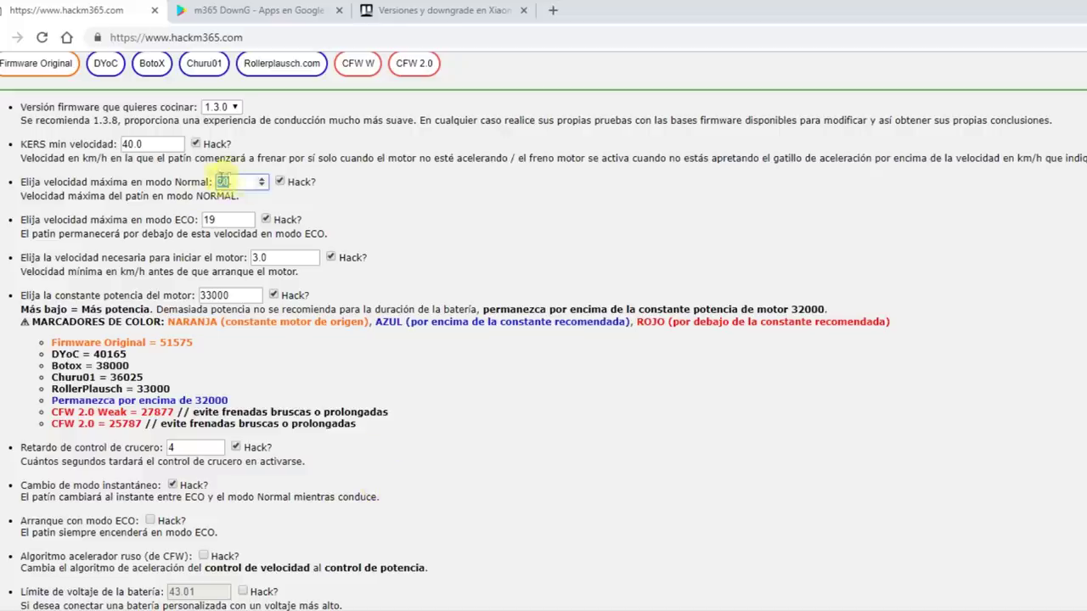
{"action": "type", "text": "35"}
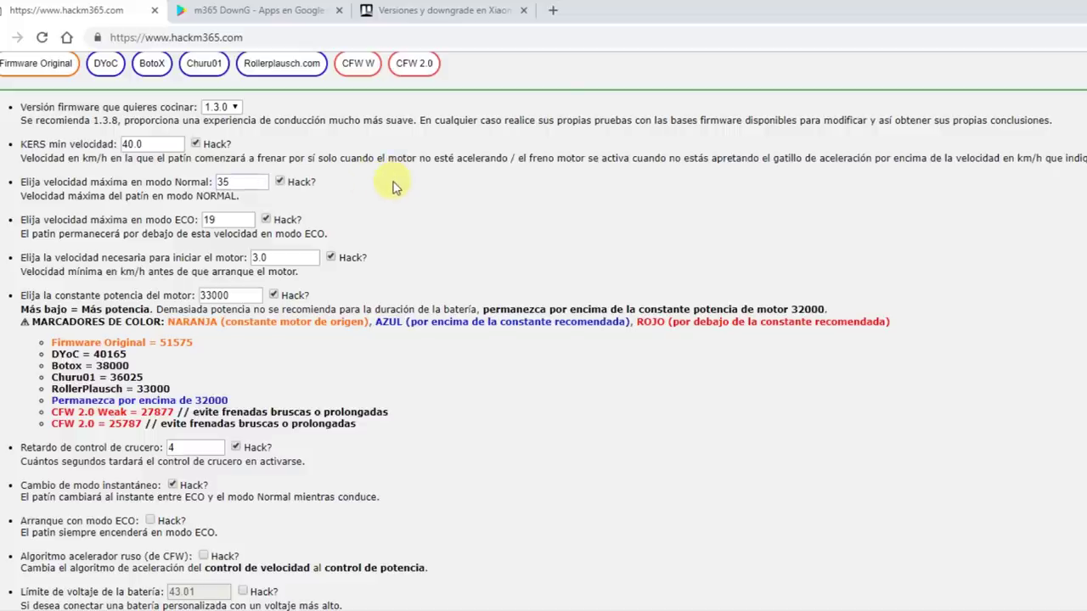
{"action": "left_click_drag", "start_coordinate": [250, 177], "coordinate": [208, 181]}
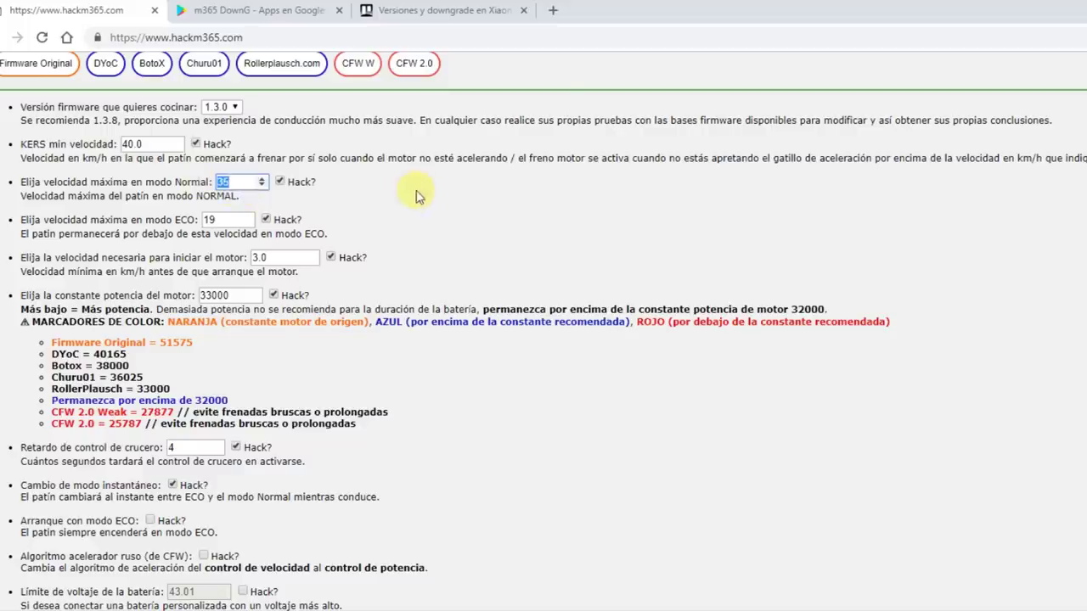
- Enable the Russian throttle algorithm modification and read its description of speed control versus power control
{"action": "scroll", "coordinate": [461, 220], "scroll_direction": "down", "scroll_amount": 1}
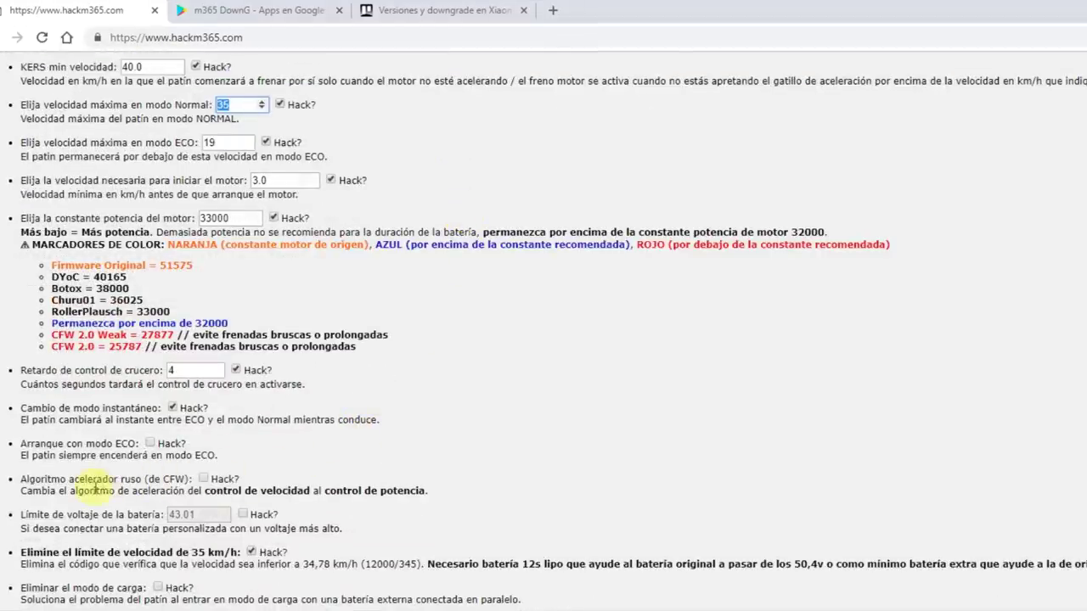
{"action": "left_click", "coordinate": [203, 479]}
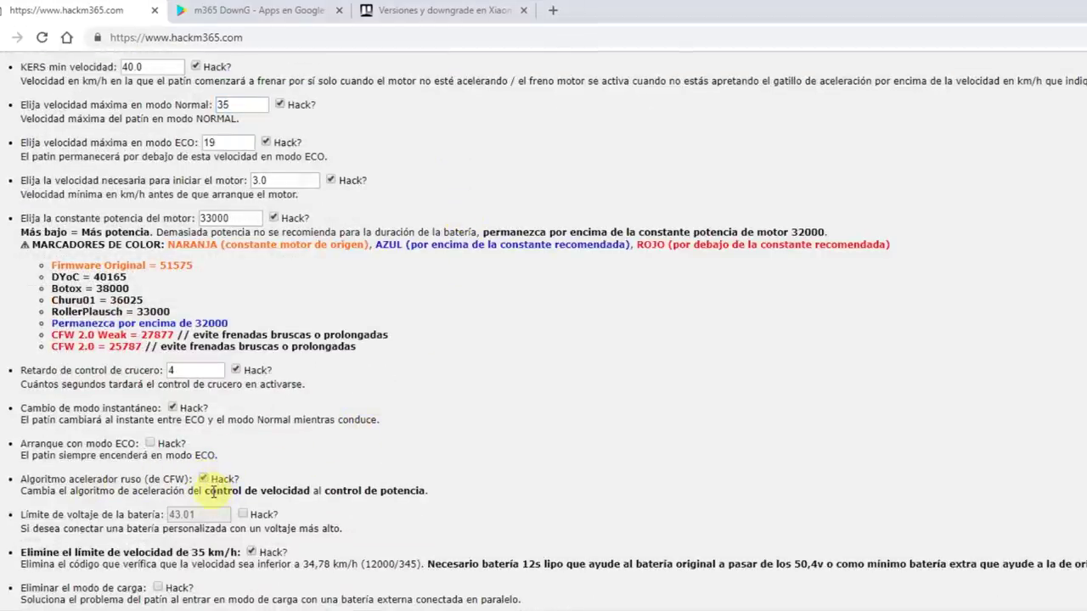
{"action": "left_click_drag", "start_coordinate": [204, 491], "coordinate": [311, 492]}
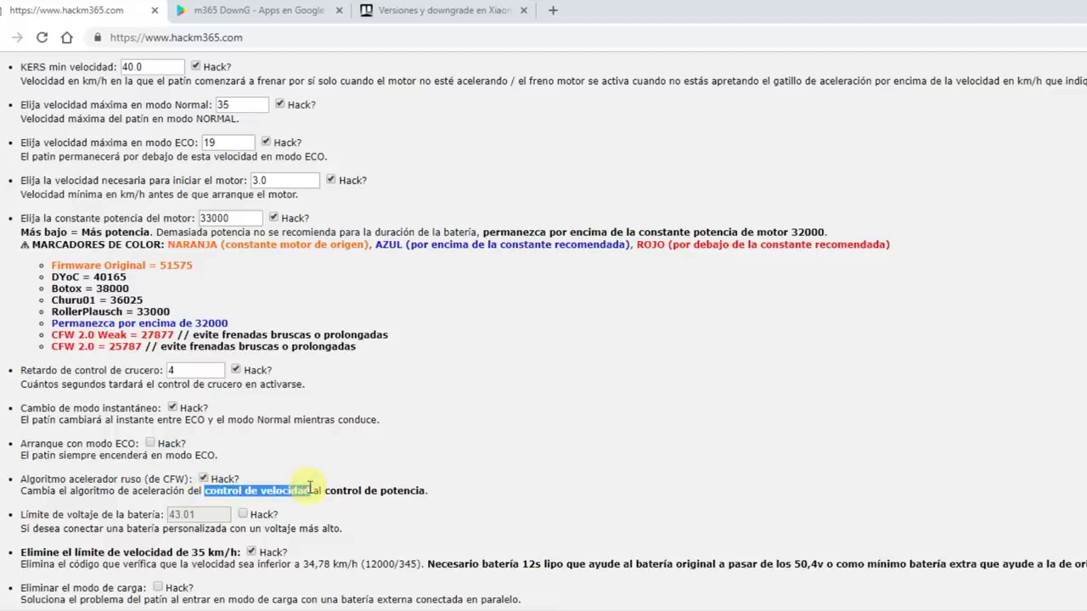
{"action": "scroll", "coordinate": [516, 394], "scroll_direction": "up", "scroll_amount": 2}
{"action": "left_click", "coordinate": [222, 258]}
{"action": "scroll", "coordinate": [544, 323], "scroll_direction": "down", "scroll_amount": 2}
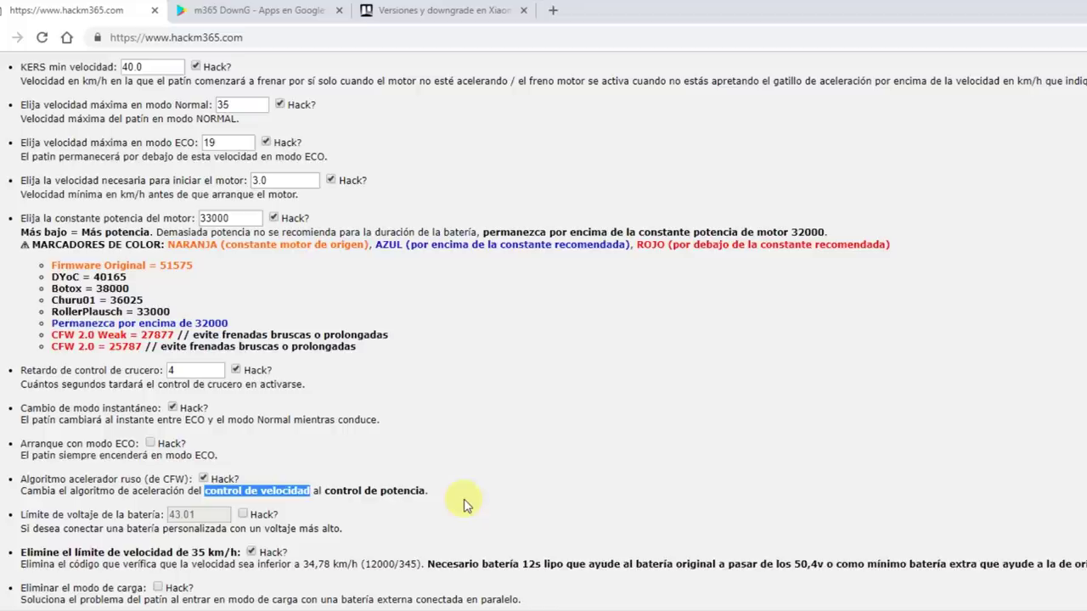
{"action": "left_click_drag", "start_coordinate": [325, 491], "coordinate": [426, 491]}
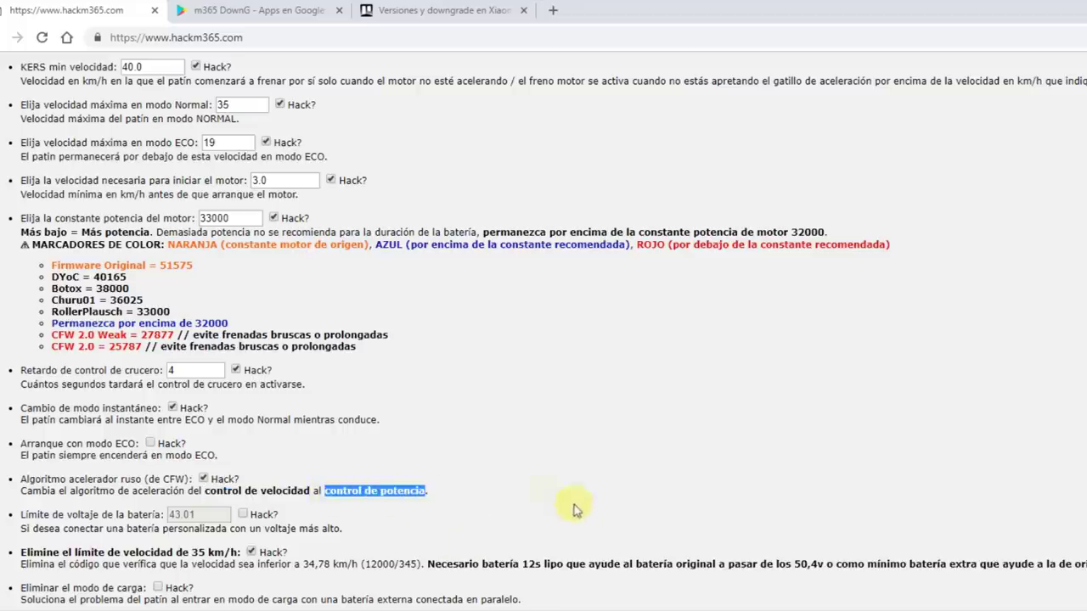
{"action": "left_click_drag", "start_coordinate": [206, 491], "coordinate": [311, 494]}
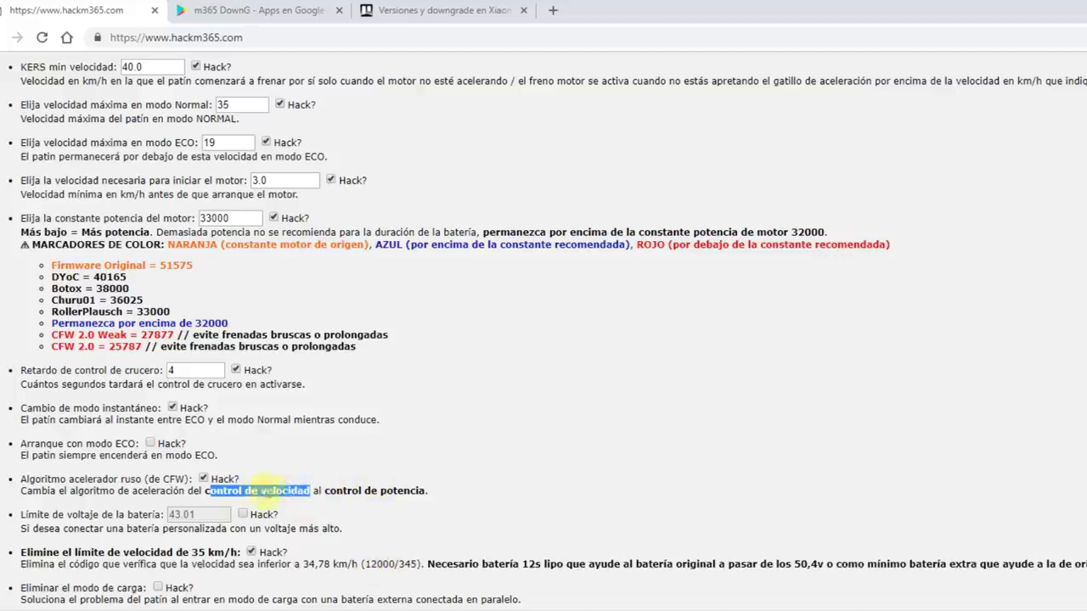
{"action": "left_click_drag", "start_coordinate": [327, 492], "coordinate": [425, 490]}
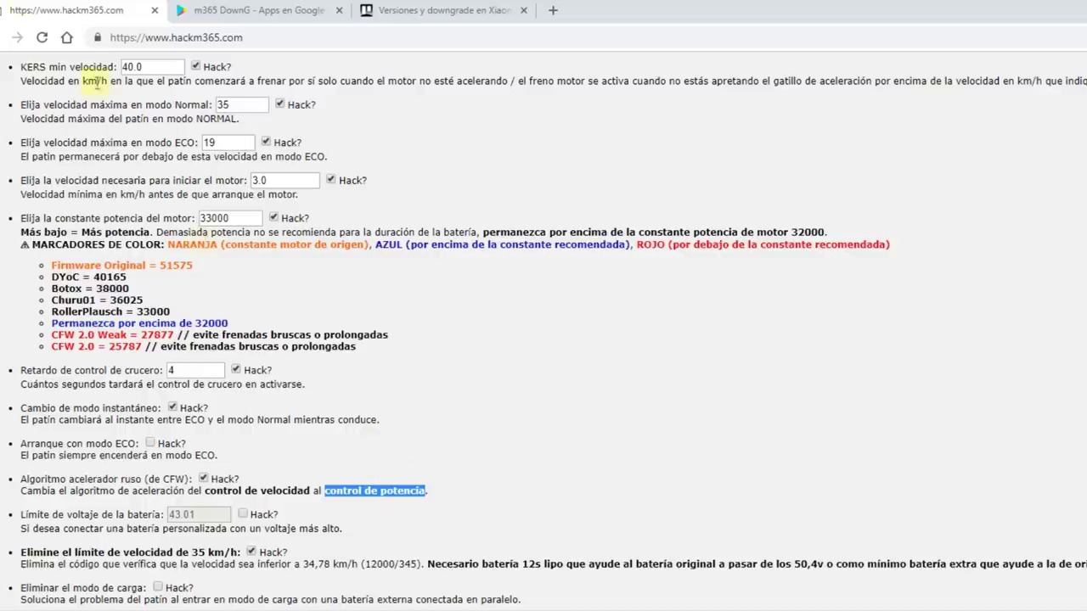
- Review the RollerPlausch motor constant and the minimum KERS speed in relation to the throttle algorithm's power control
{"action": "double_click", "coordinate": [153, 312]}
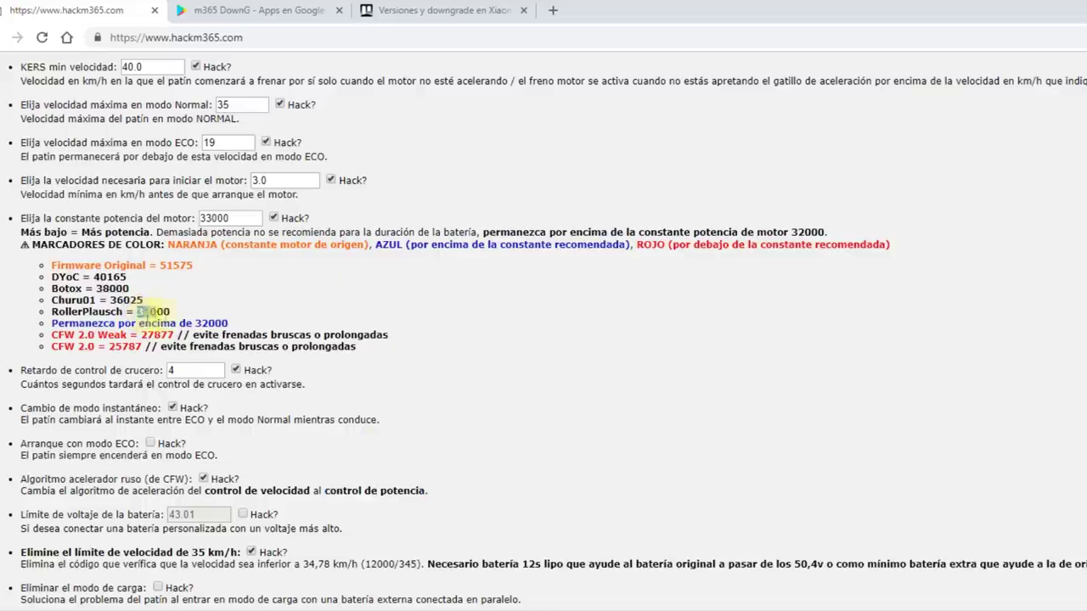
{"action": "scroll", "coordinate": [140, 314], "scroll_direction": "up", "scroll_amount": 5}
{"action": "double_click", "coordinate": [140, 443]}
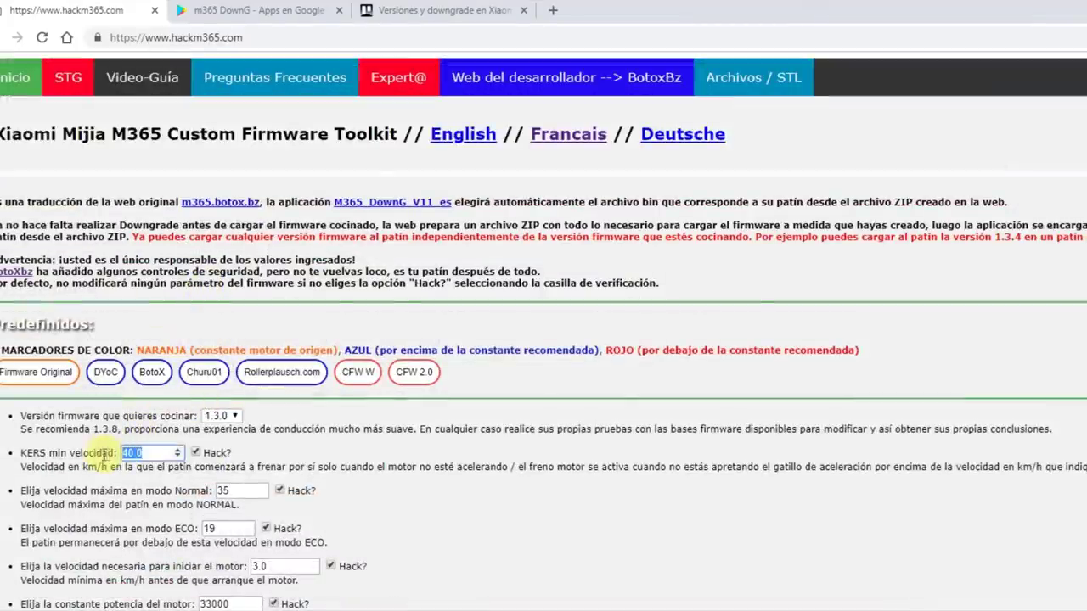
{"action": "scroll", "coordinate": [417, 449], "scroll_direction": "down", "scroll_amount": 3}
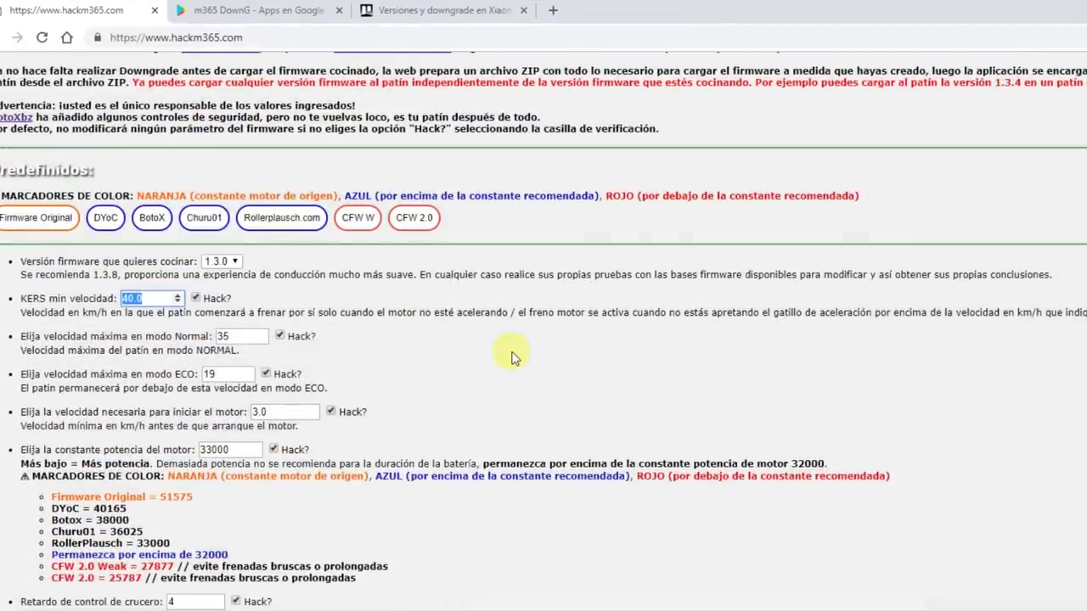
{"action": "scroll", "coordinate": [514, 376], "scroll_direction": "down", "scroll_amount": 3}
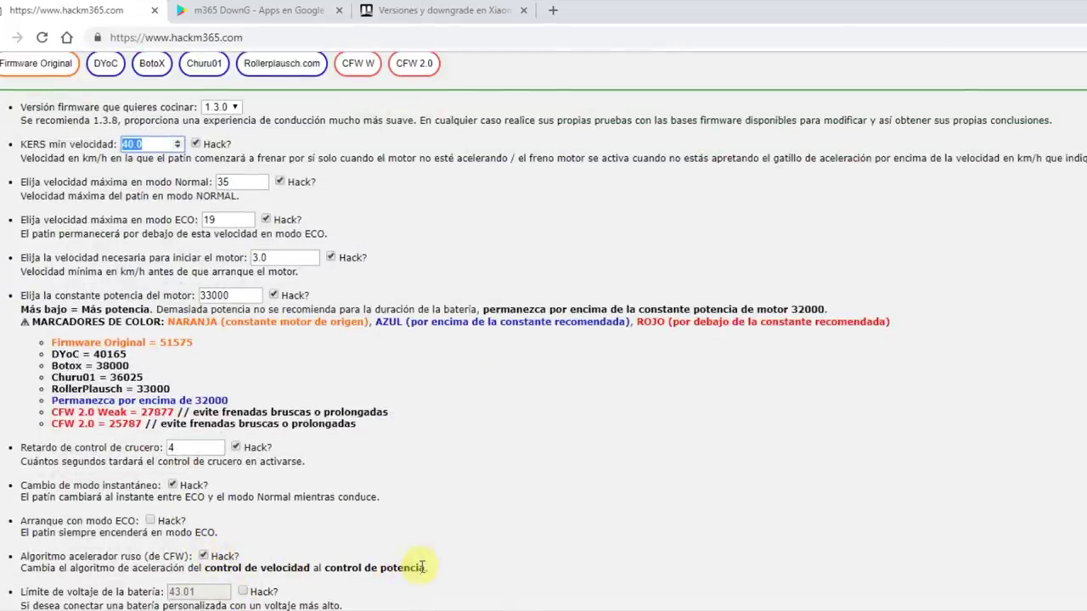
{"action": "scroll", "coordinate": [437, 516], "scroll_direction": "up", "scroll_amount": 2}
{"action": "scroll", "coordinate": [437, 517], "scroll_direction": "down", "scroll_amount": 2}
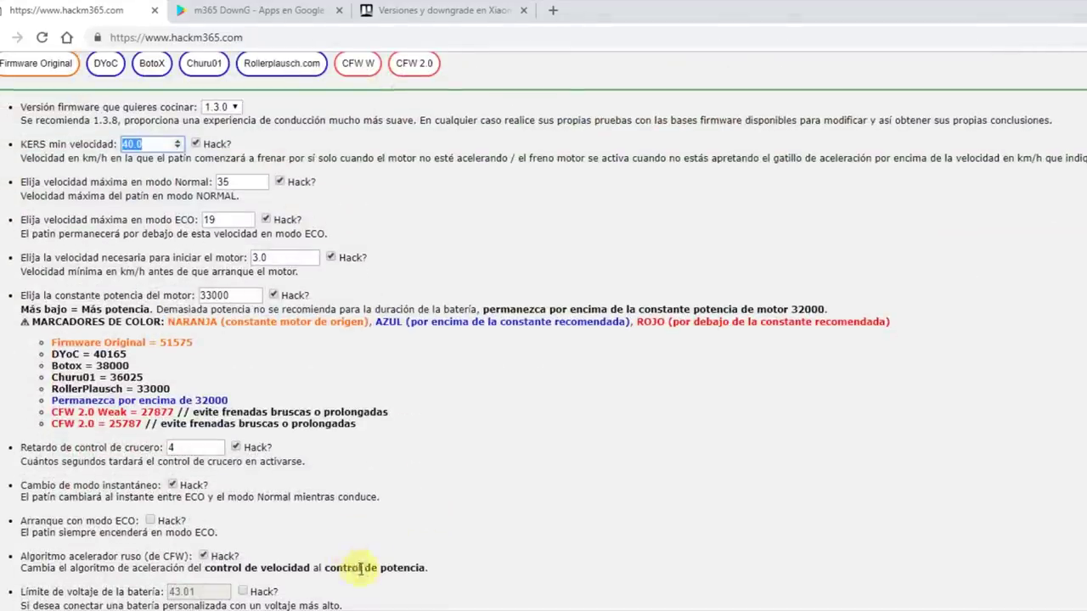
{"action": "left_click_drag", "start_coordinate": [324, 568], "coordinate": [427, 563]}
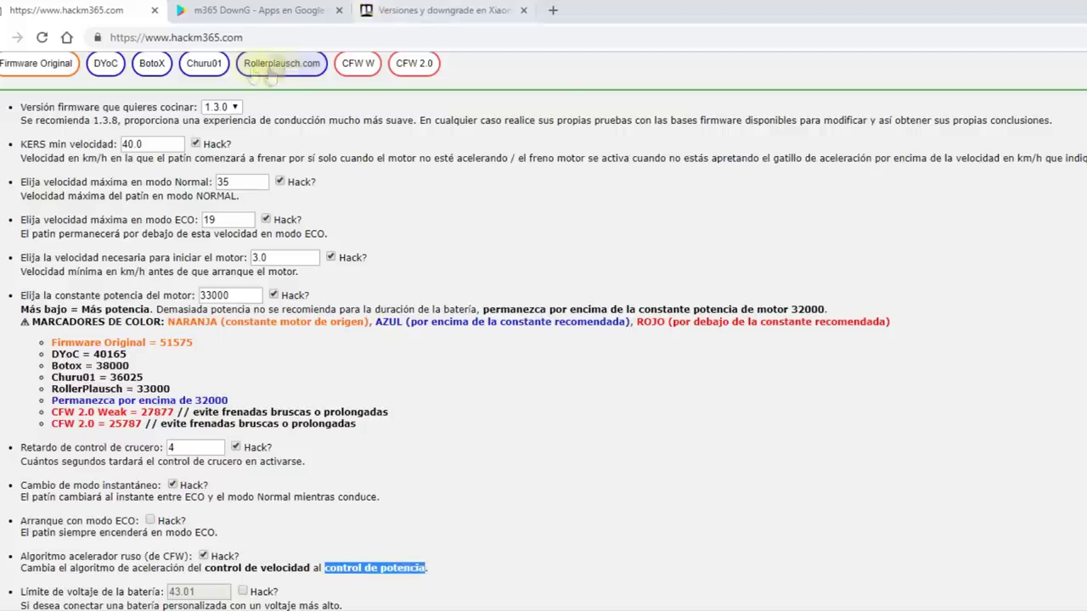
{"action": "left_click", "coordinate": [204, 556]}
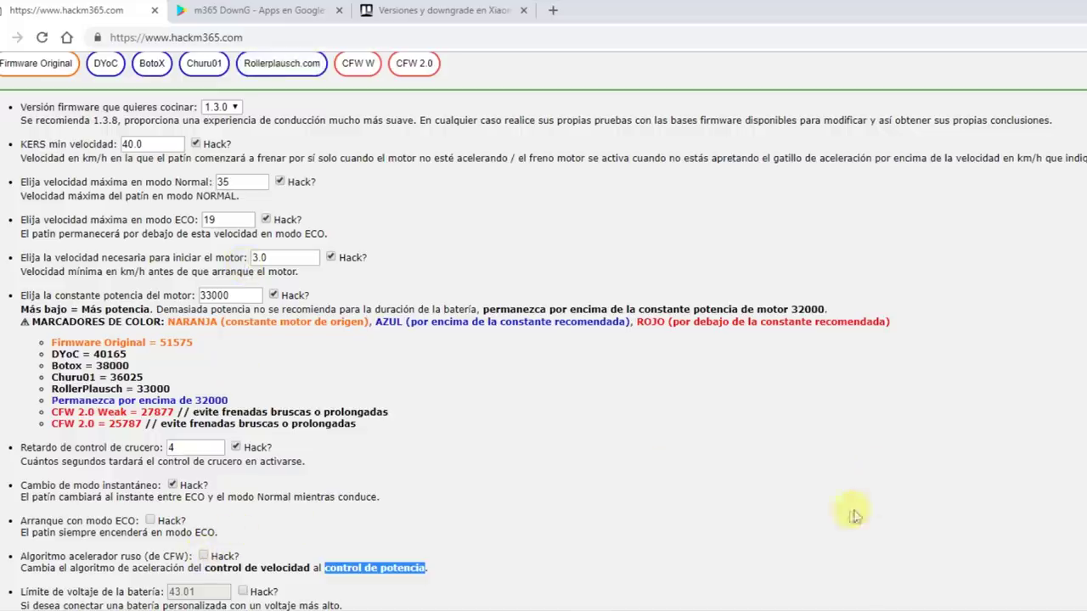
{"action": "left_click", "coordinate": [203, 556]}
{"action": "left_click", "coordinate": [204, 557]}
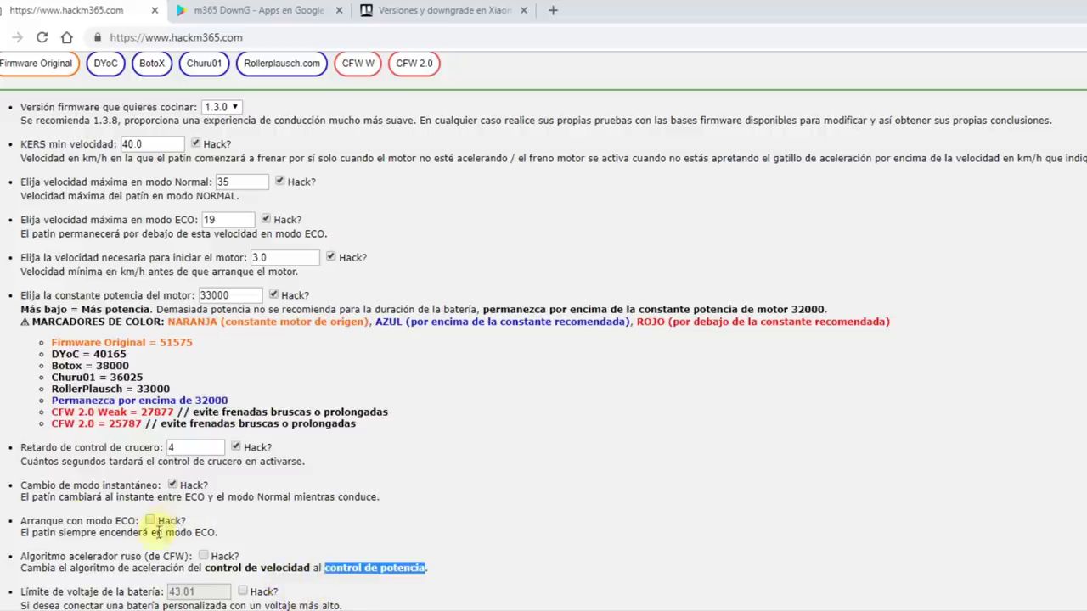
{"action": "left_click", "coordinate": [204, 557]}
- Enable the battery voltage limit modification and read the notes on custom batteries and on removing the 35 km/h speed limit
{"action": "scroll", "coordinate": [348, 513], "scroll_direction": "down", "scroll_amount": 3}
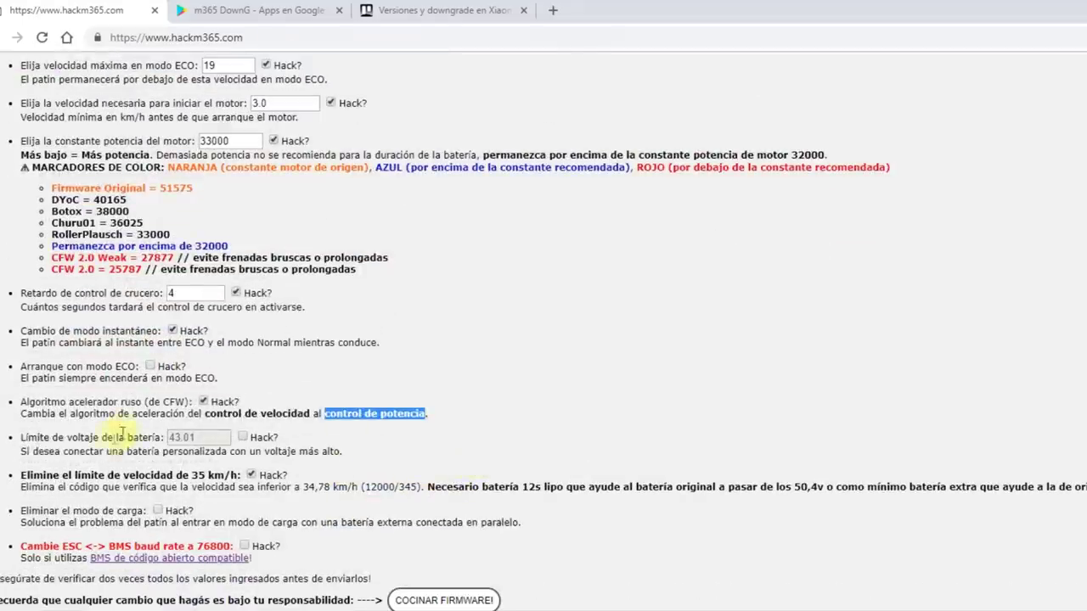
{"action": "left_click_drag", "start_coordinate": [26, 439], "coordinate": [109, 440]}
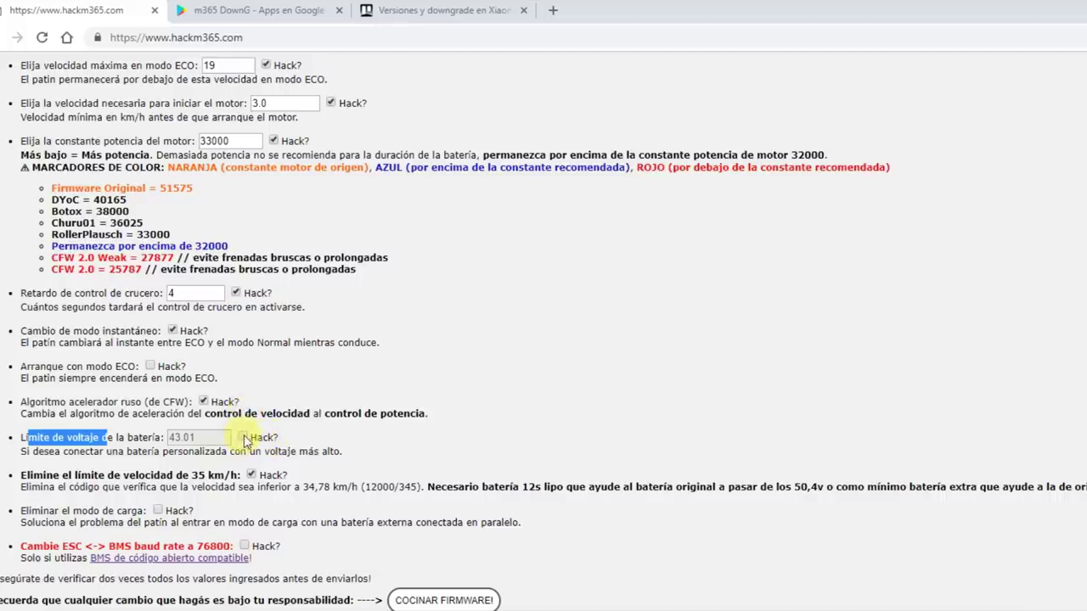
{"action": "left_click", "coordinate": [243, 438]}
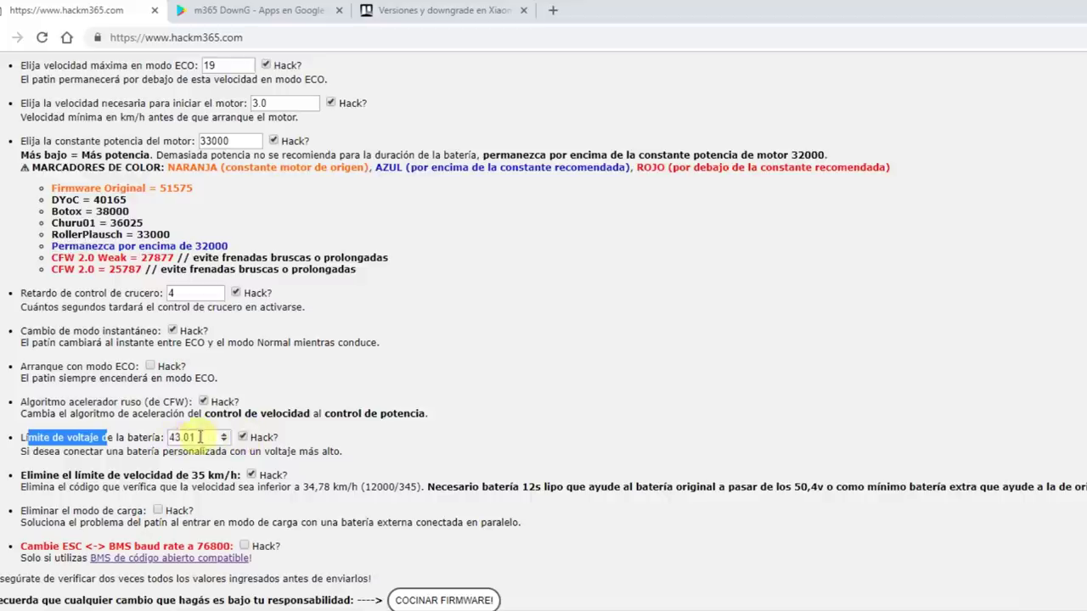
{"action": "double_click", "coordinate": [181, 437]}
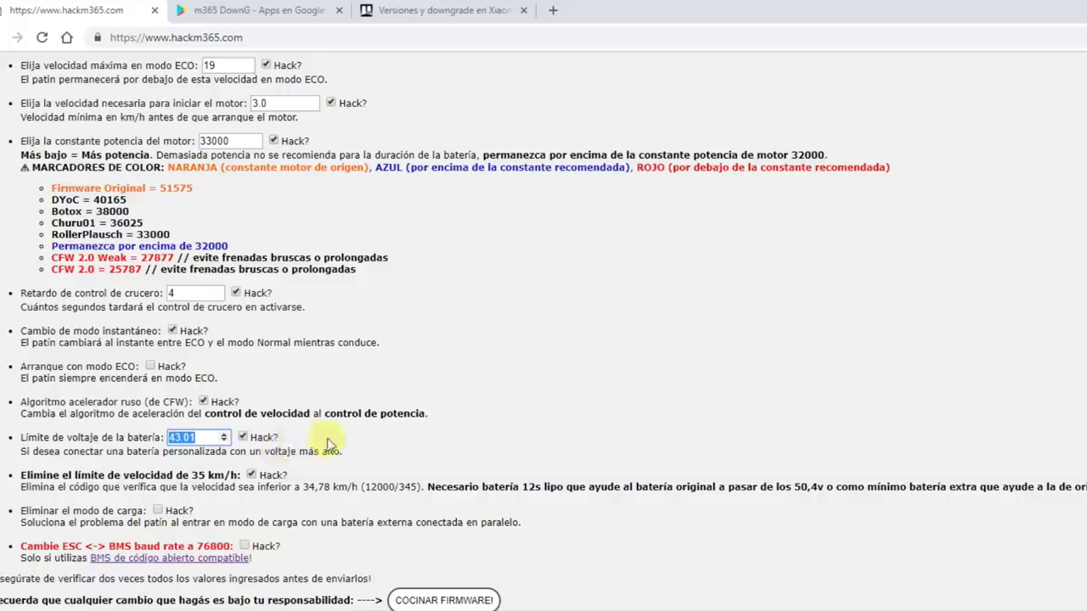
{"action": "scroll", "coordinate": [174, 437], "scroll_direction": "down", "scroll_amount": 2}
{"action": "scroll", "coordinate": [178, 438], "scroll_direction": "up", "scroll_amount": 2}
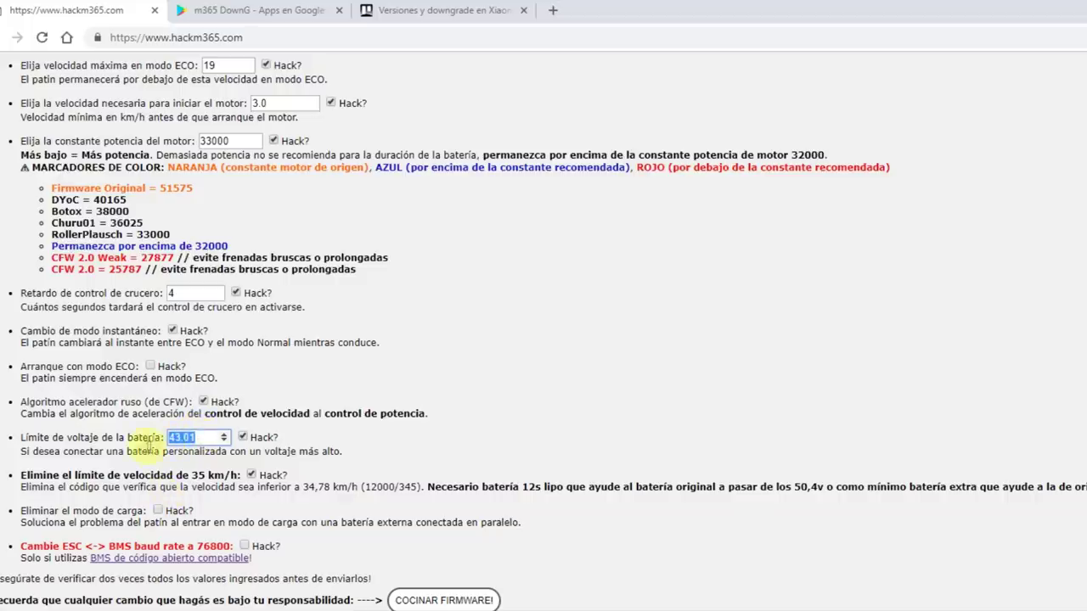
{"action": "left_click_drag", "start_coordinate": [75, 453], "coordinate": [243, 452]}
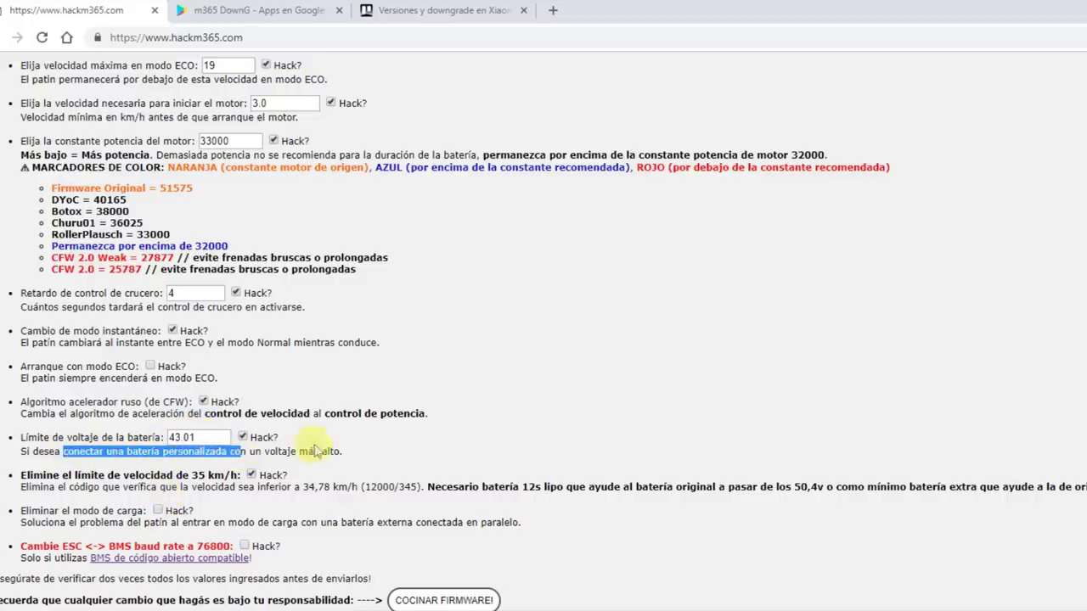
{"action": "left_click_drag", "start_coordinate": [792, 487], "coordinate": [253, 479]}
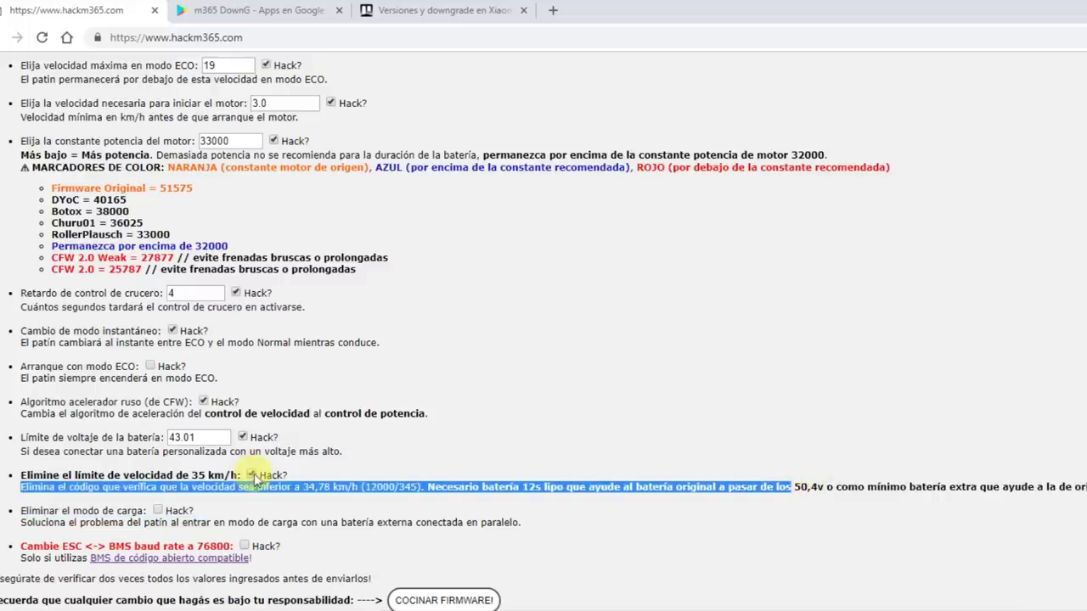
- Set the minimum KERS speed to 9 km/h
{"action": "left_click_drag", "start_coordinate": [34, 476], "coordinate": [239, 474]}
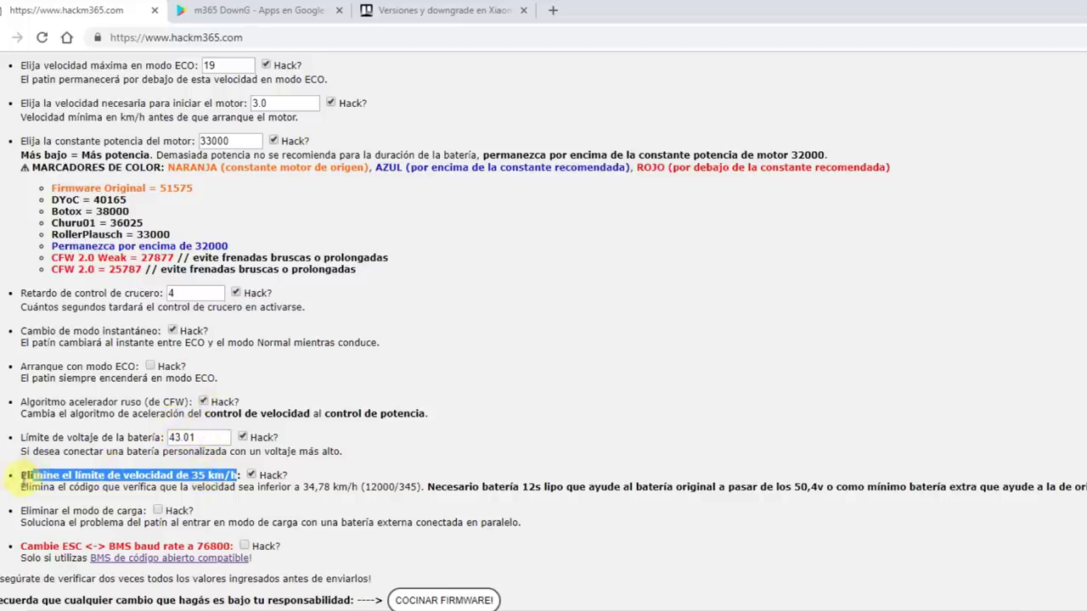
{"action": "left_click_drag", "start_coordinate": [23, 476], "coordinate": [96, 479]}
{"action": "scroll", "coordinate": [95, 476], "scroll_direction": "up", "scroll_amount": 5}
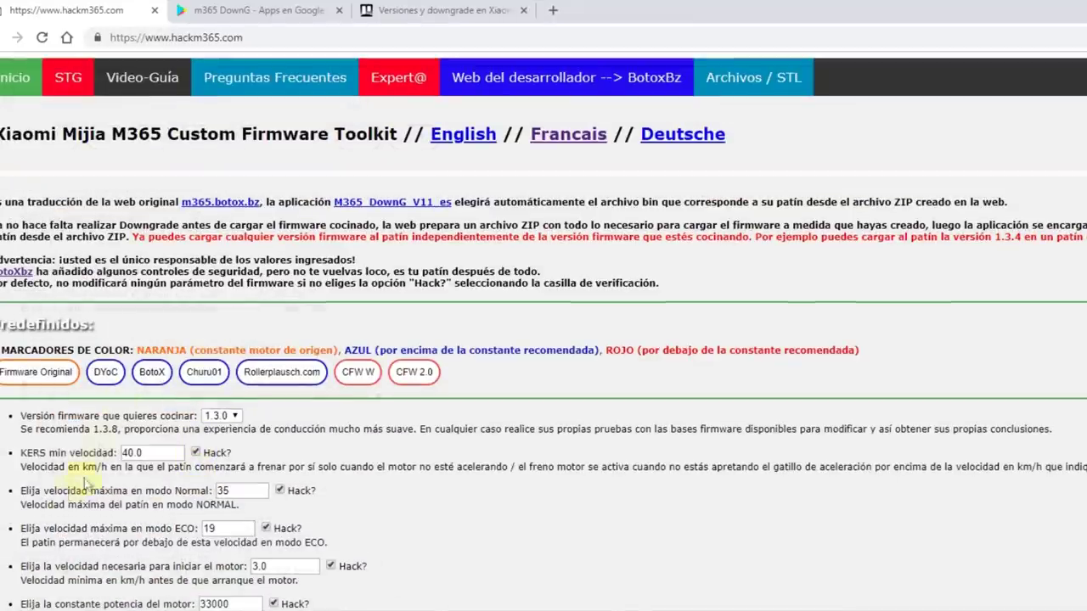
{"action": "left_click_drag", "start_coordinate": [33, 452], "coordinate": [75, 457]}
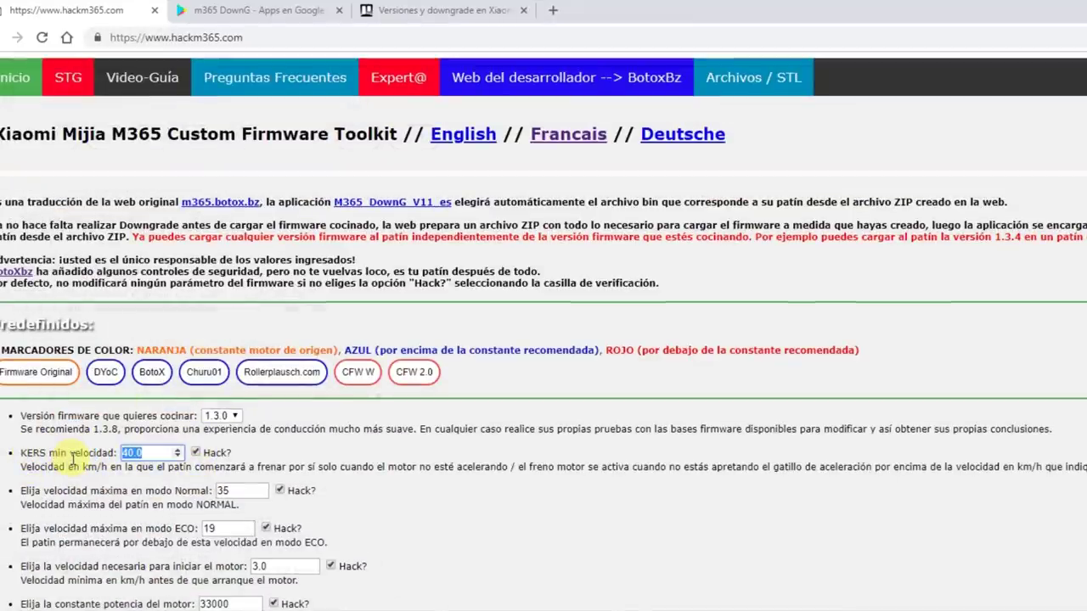
{"action": "type", "text": "9"}
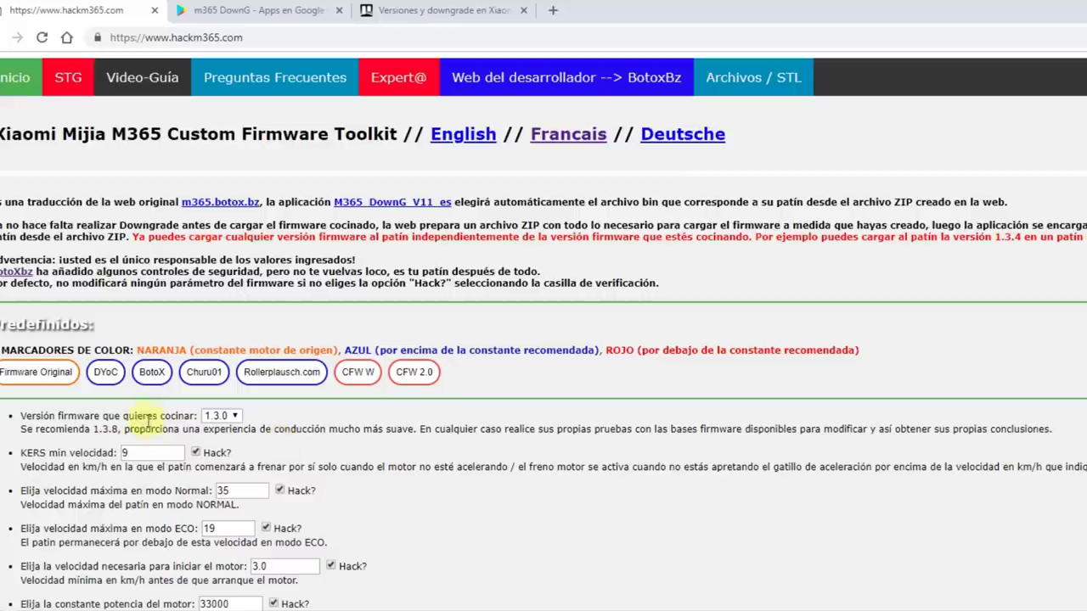
{"action": "left_click_drag", "start_coordinate": [150, 453], "coordinate": [69, 449]}
{"action": "scroll", "coordinate": [344, 466], "scroll_direction": "down", "scroll_amount": 1}
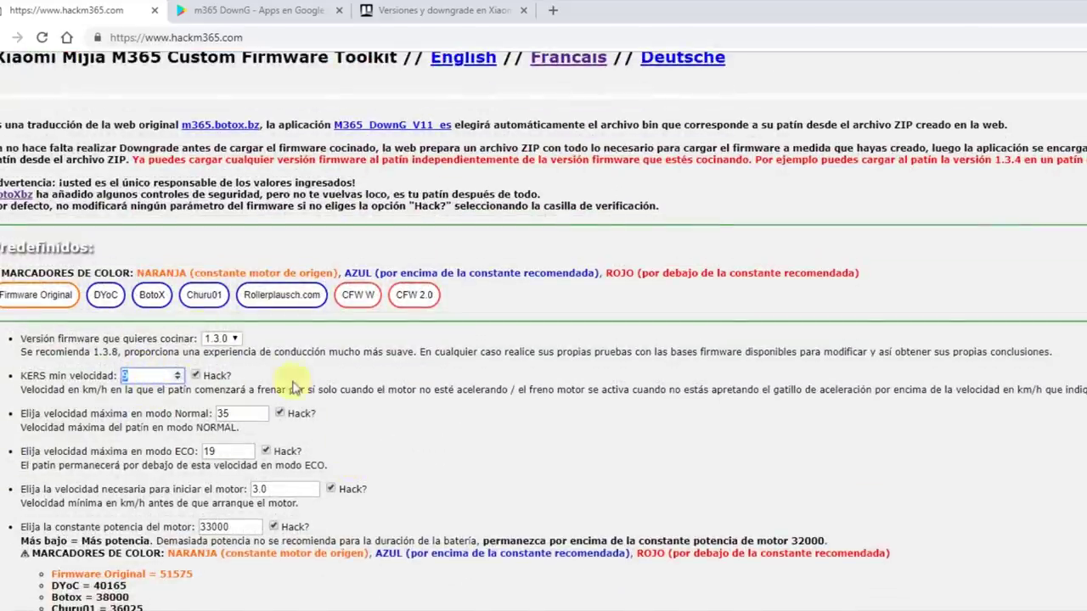
- Review the 35 km/h speed limit removal option in relation to the battery voltage limit setting
{"action": "scroll", "coordinate": [289, 382], "scroll_direction": "down", "scroll_amount": 5}
{"action": "left_click_drag", "start_coordinate": [191, 471], "coordinate": [241, 476]}
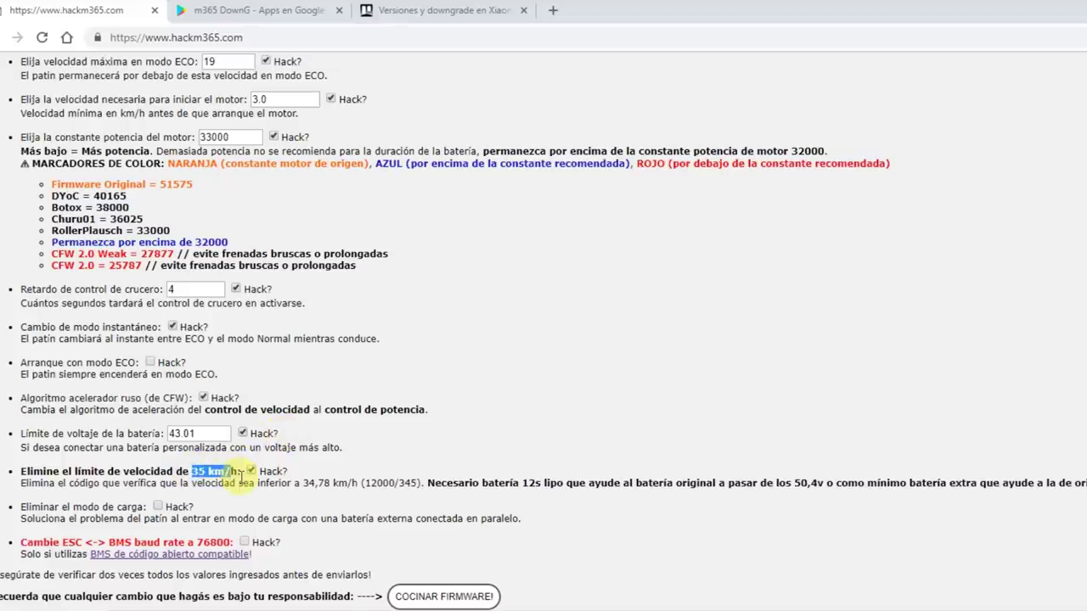
{"action": "left_click", "coordinate": [194, 467]}
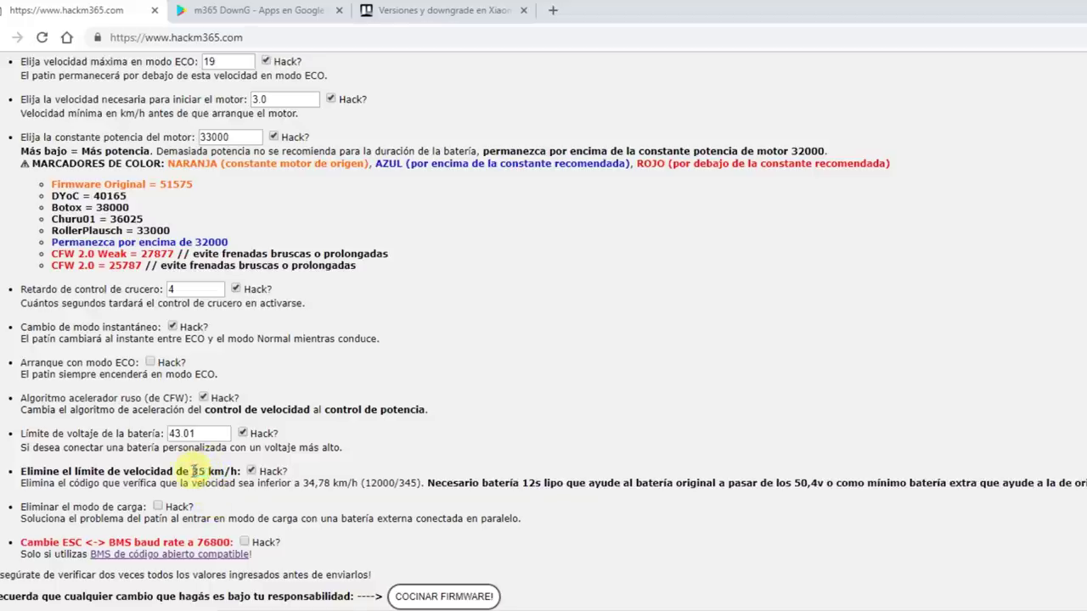
{"action": "left_click_drag", "start_coordinate": [193, 471], "coordinate": [239, 473]}
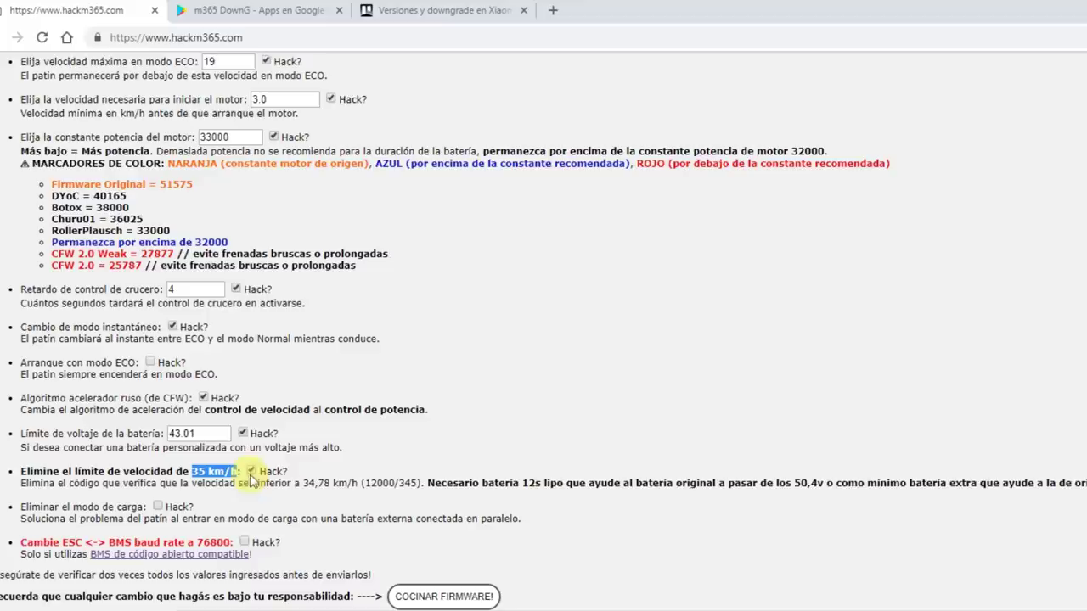
{"action": "left_click_drag", "start_coordinate": [222, 433], "coordinate": [168, 434]}
{"action": "left_click_drag", "start_coordinate": [190, 473], "coordinate": [231, 473]}
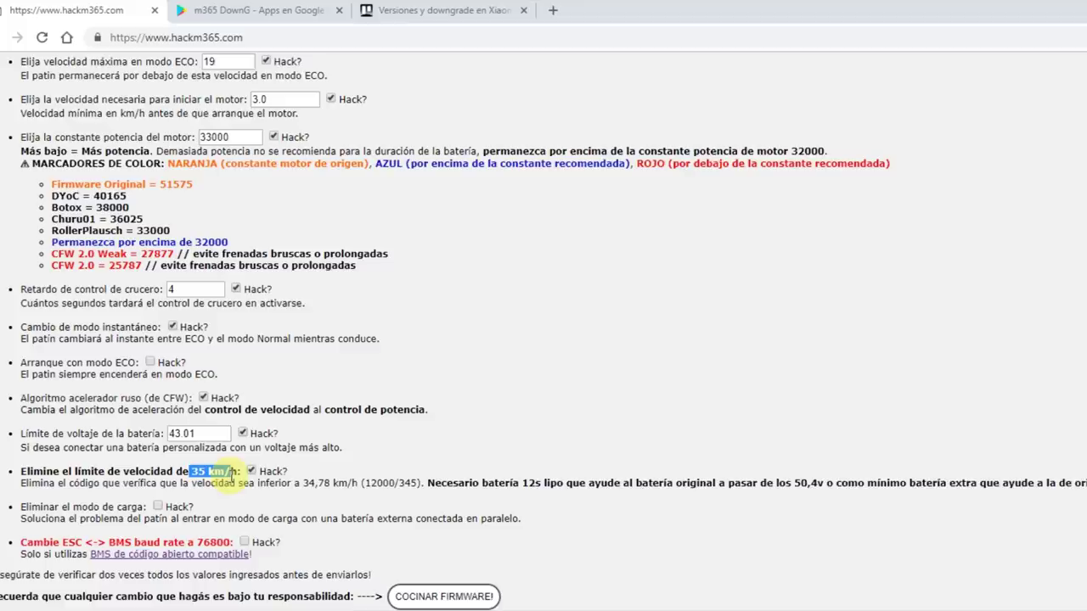
{"action": "double_click", "coordinate": [213, 434]}
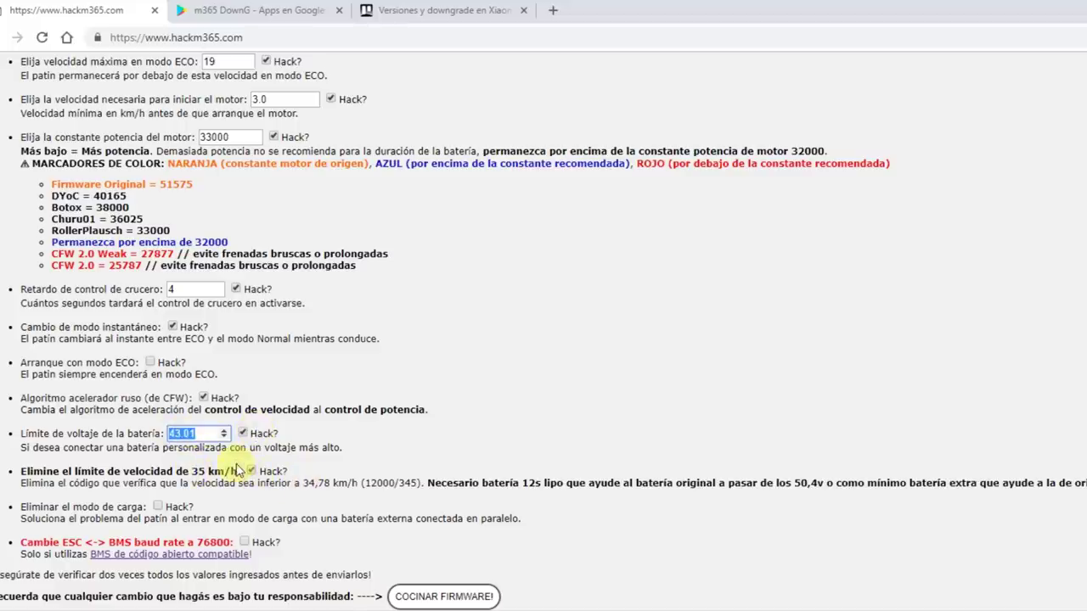
{"action": "left_click", "coordinate": [194, 471]}
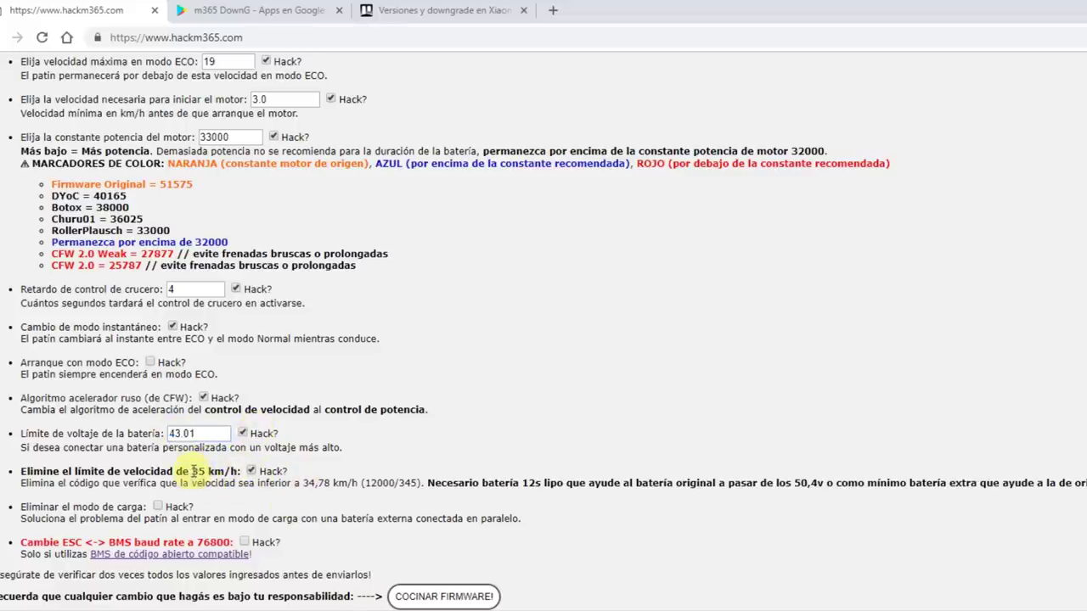
{"action": "double_click", "coordinate": [197, 471]}
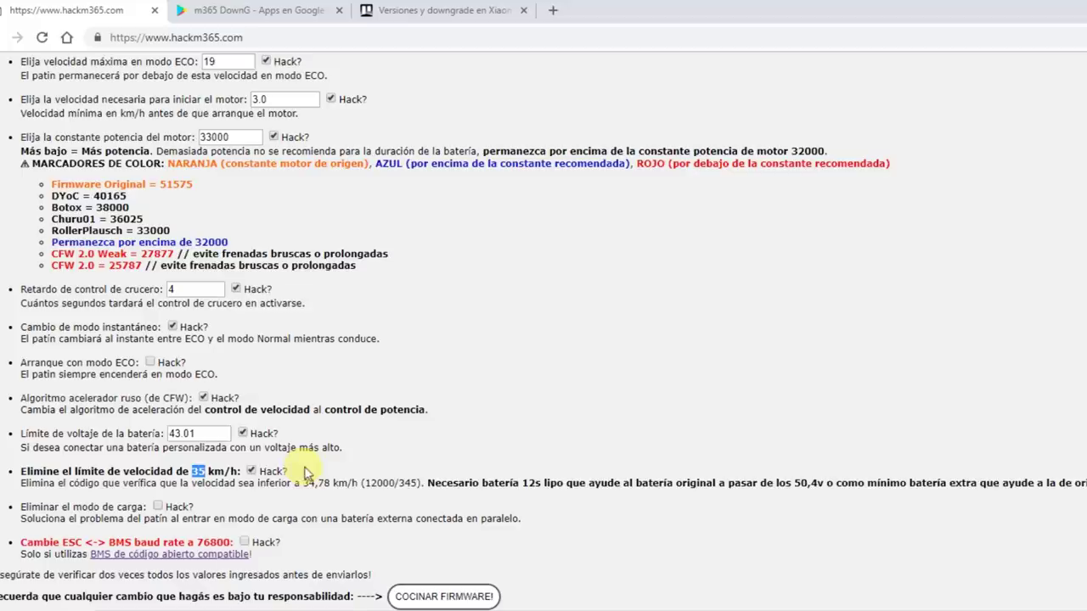
{"action": "double_click", "coordinate": [197, 472]}
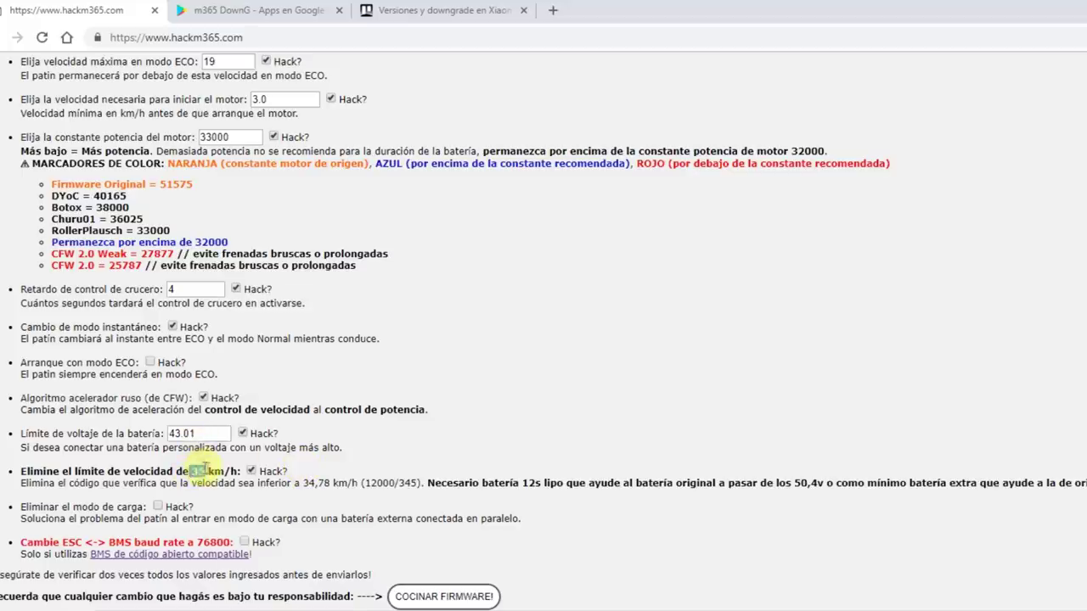
{"action": "left_click", "coordinate": [198, 469]}
{"action": "left_click_drag", "start_coordinate": [193, 472], "coordinate": [234, 476]}
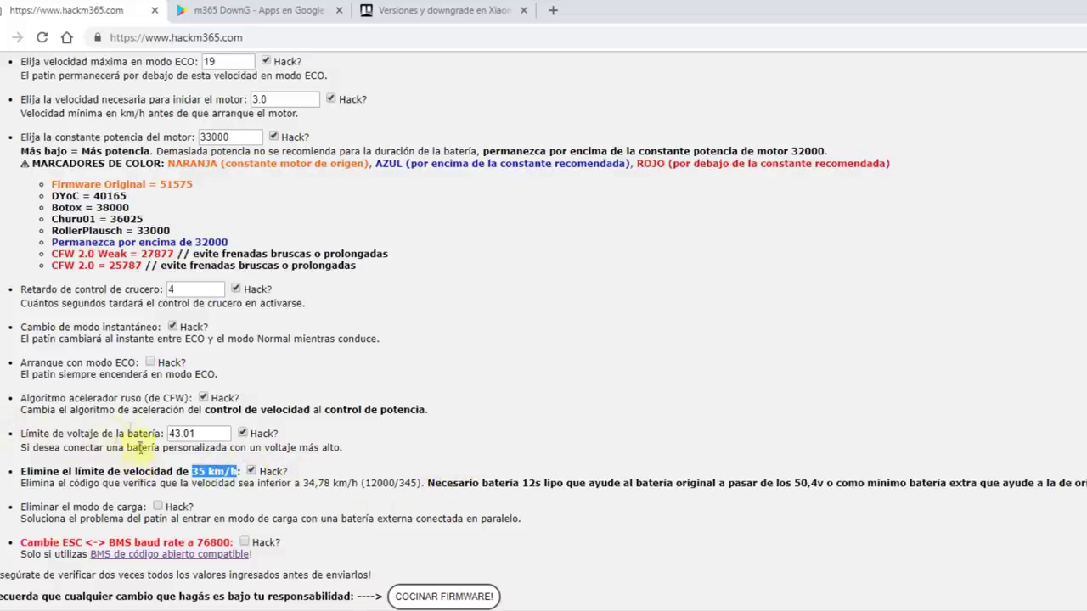
- Try the charging mode removal option, read its note on an external battery connected in parallel, and disable it again
{"action": "left_click_drag", "start_coordinate": [41, 507], "coordinate": [136, 506]}
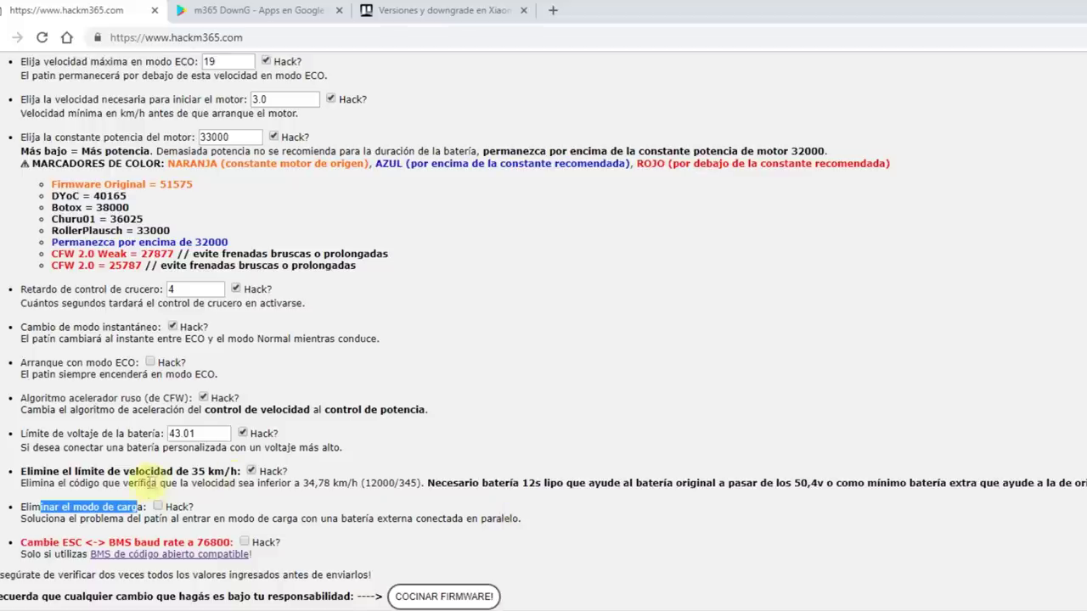
{"action": "left_click", "coordinate": [158, 507]}
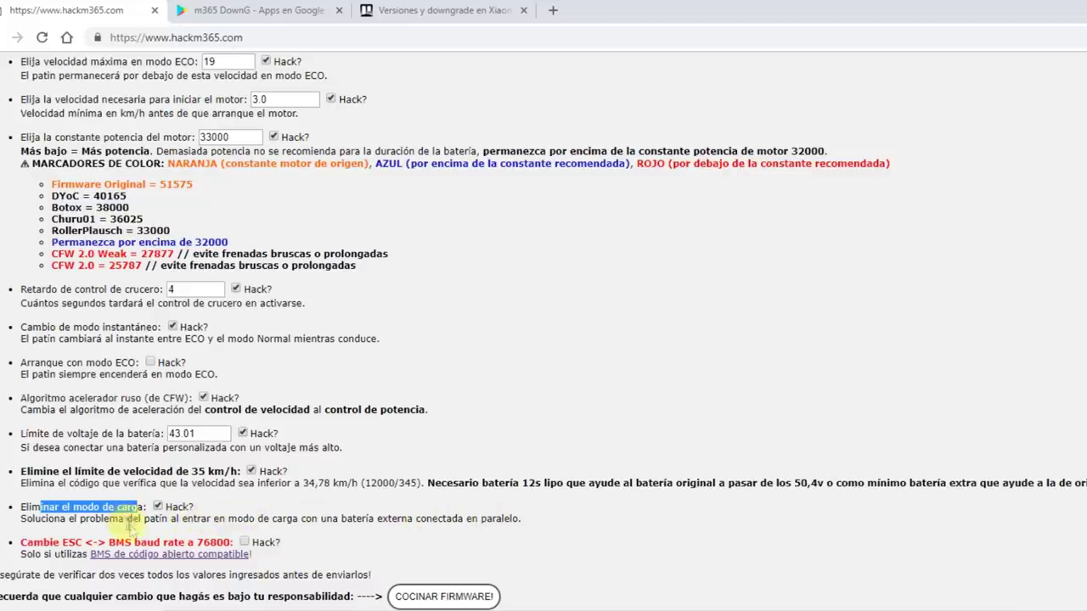
{"action": "double_click", "coordinate": [491, 518]}
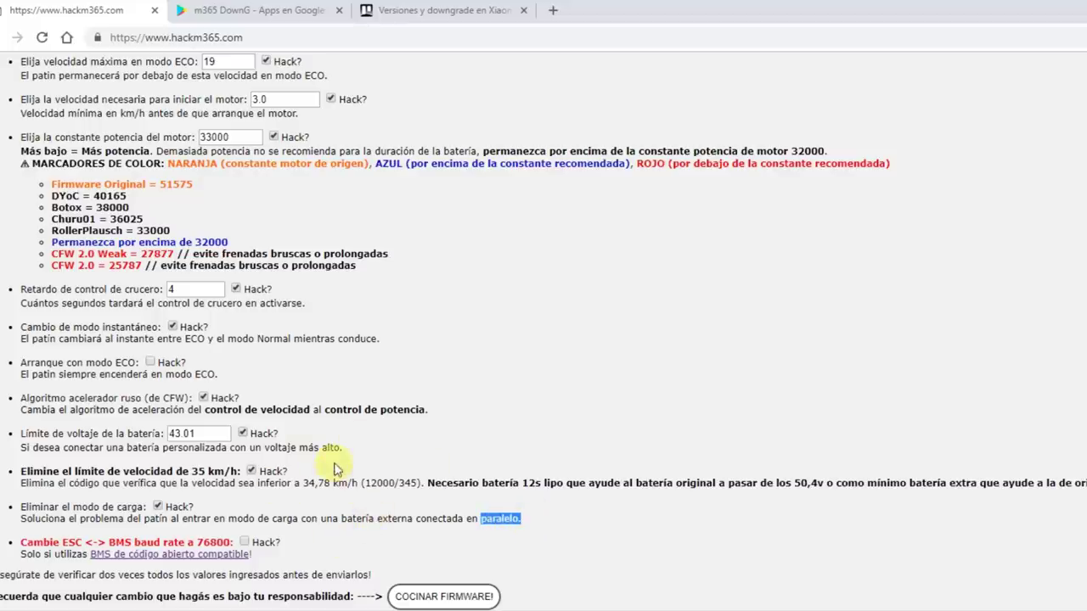
{"action": "left_click", "coordinate": [157, 507]}
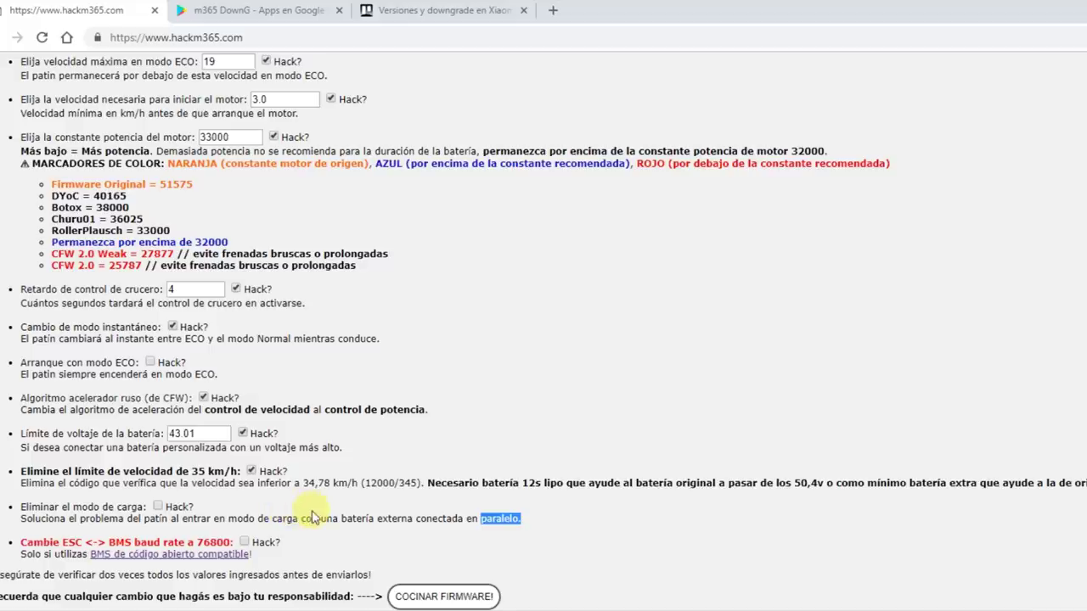
- Review the battery-related options and the ESC <-> BMS baud rate 76800 option for open-source BMS boards
{"action": "left_click_drag", "start_coordinate": [96, 433], "coordinate": [185, 539]}
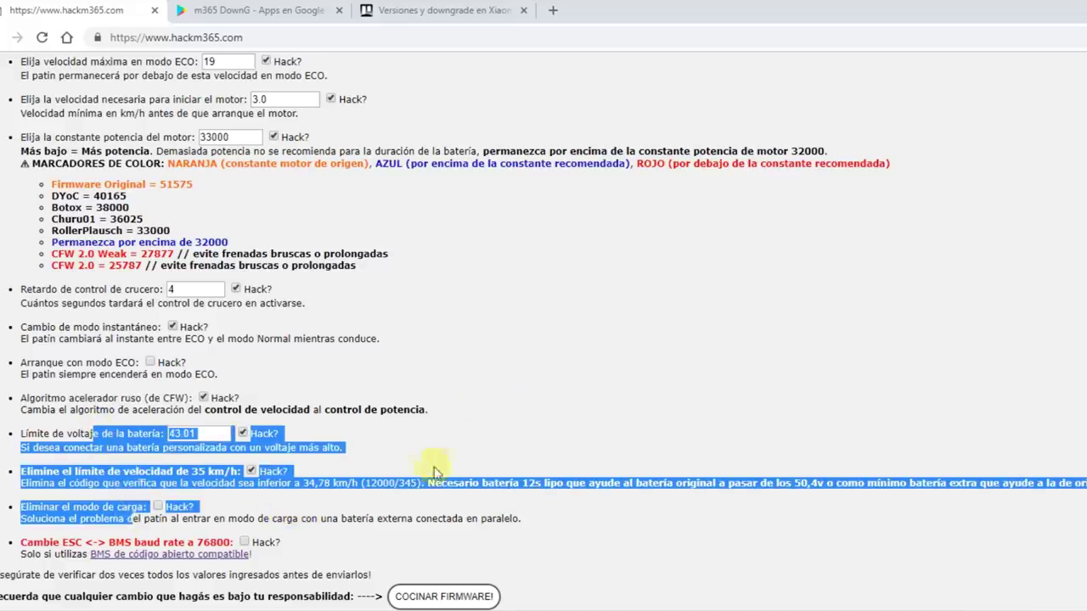
{"action": "left_click", "coordinate": [365, 518]}
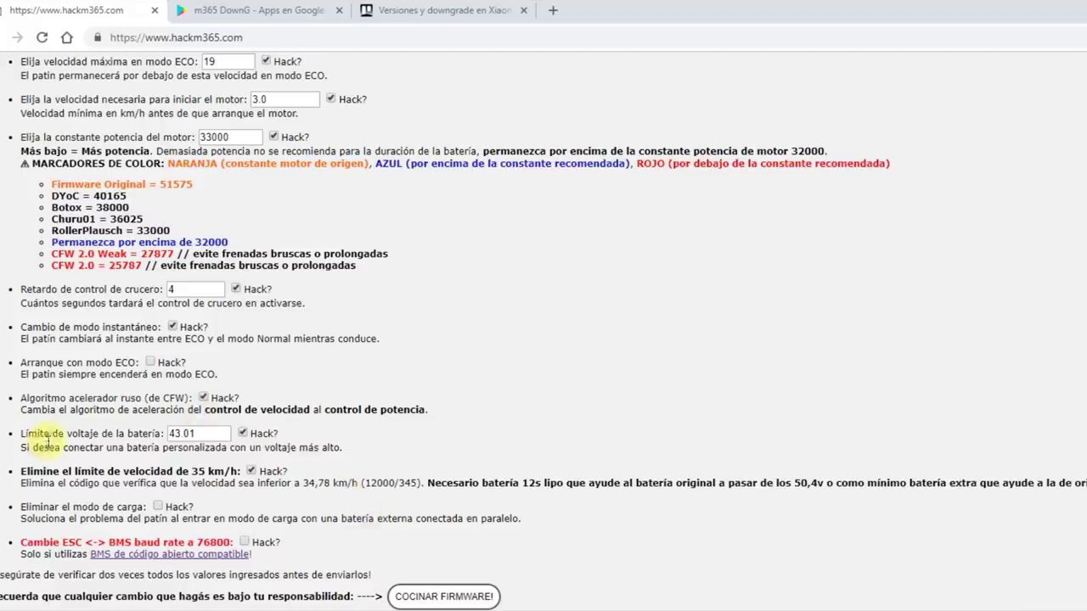
{"action": "left_click_drag", "start_coordinate": [53, 434], "coordinate": [545, 522]}
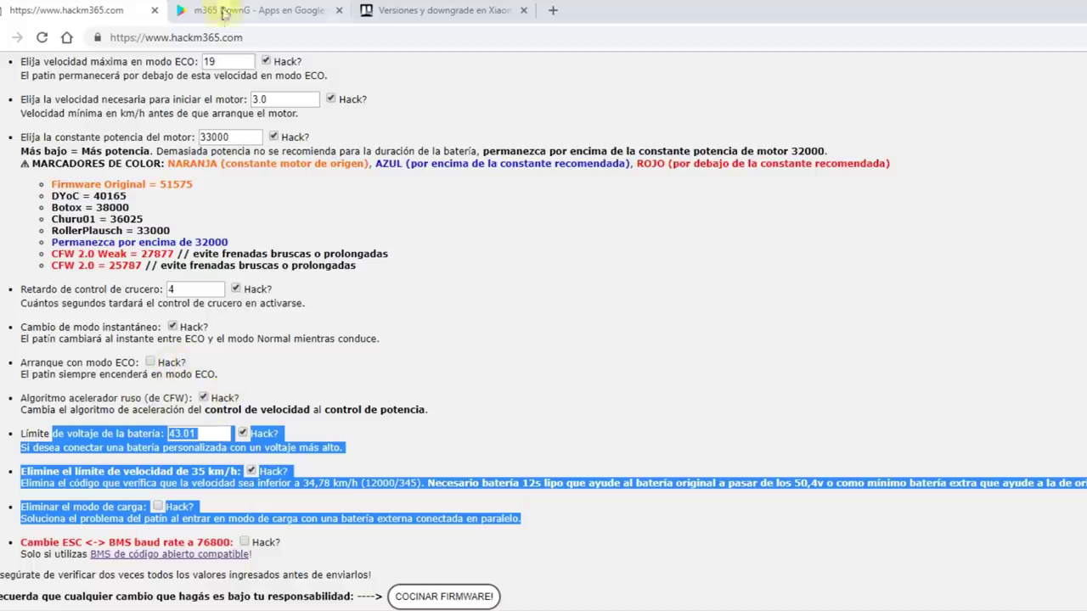
{"action": "left_click_drag", "start_coordinate": [54, 542], "coordinate": [187, 543]}
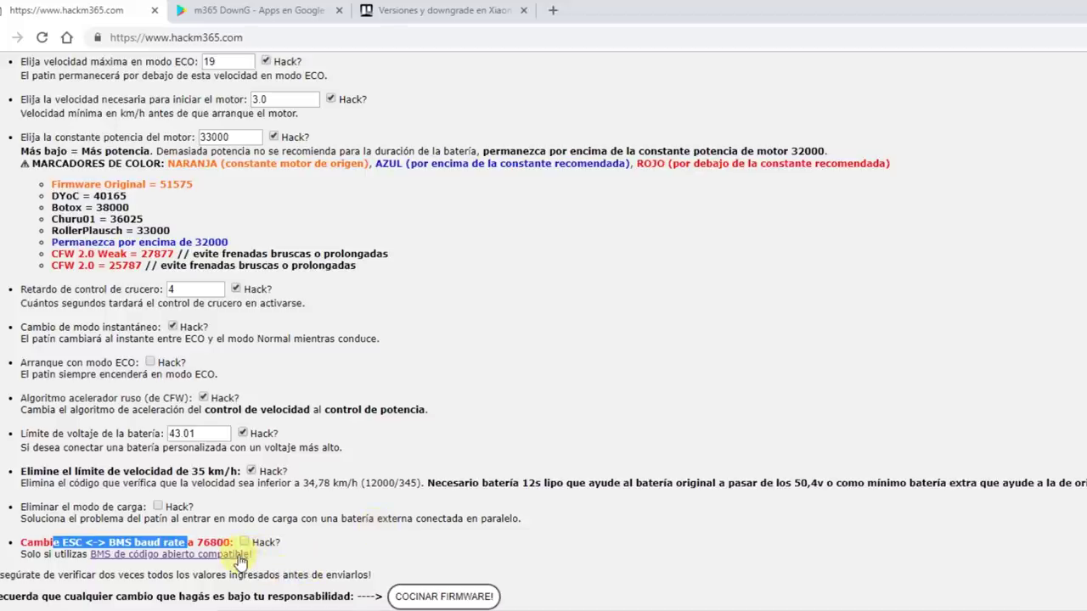
{"action": "left_click", "coordinate": [329, 514]}
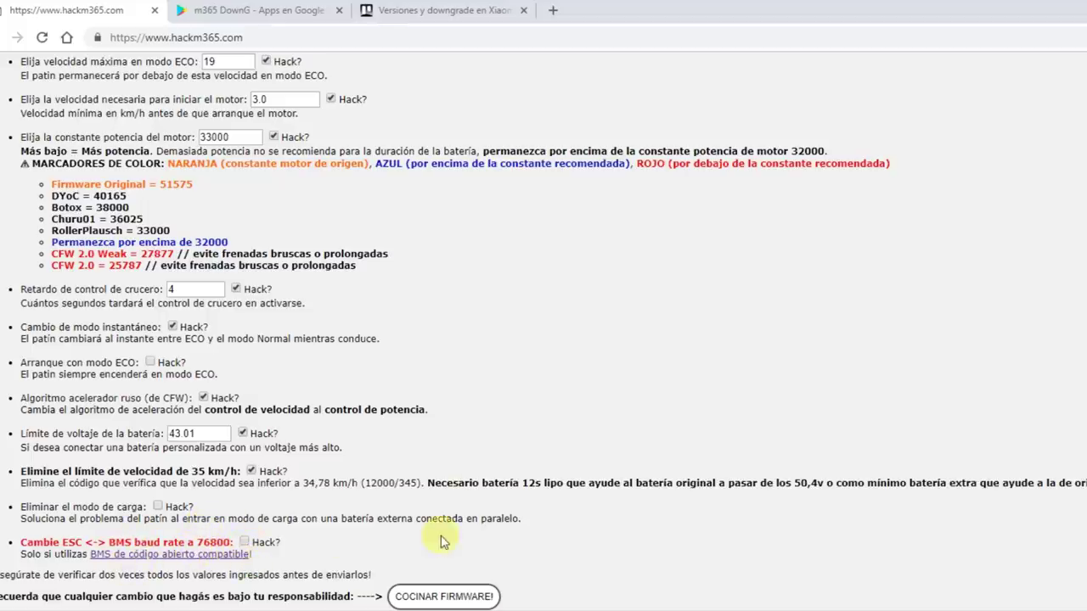
- Apply the Churu01 preset to the firmware form and check the values it fills in
{"action": "scroll", "coordinate": [432, 519], "scroll_direction": "up", "scroll_amount": 15}
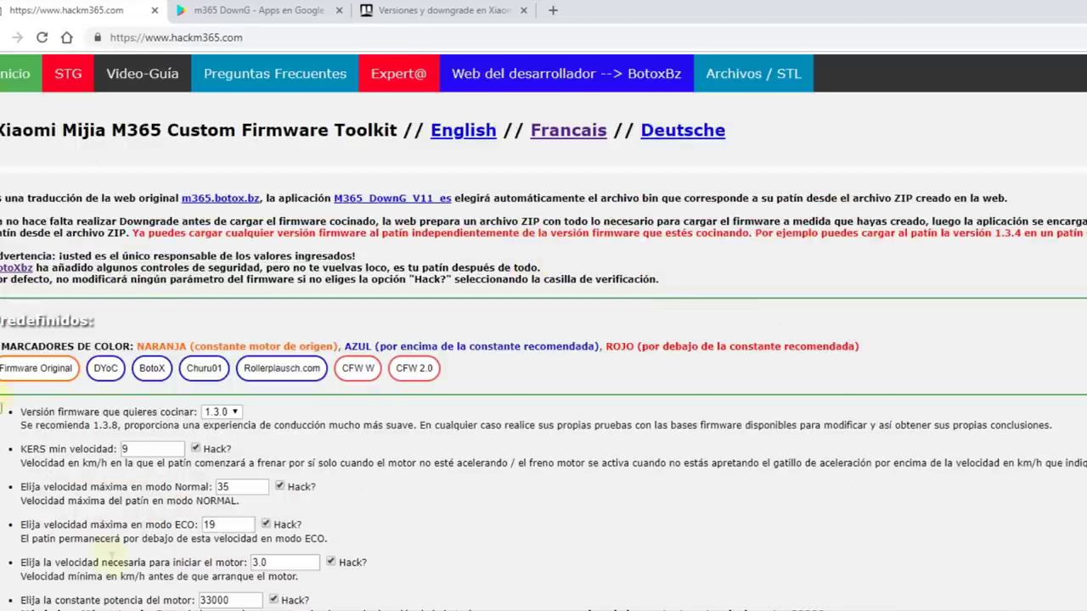
{"action": "left_click", "coordinate": [204, 368]}
{"action": "scroll", "coordinate": [270, 452], "scroll_direction": "down", "scroll_amount": 3}
{"action": "scroll", "coordinate": [269, 454], "scroll_direction": "down", "scroll_amount": 2}
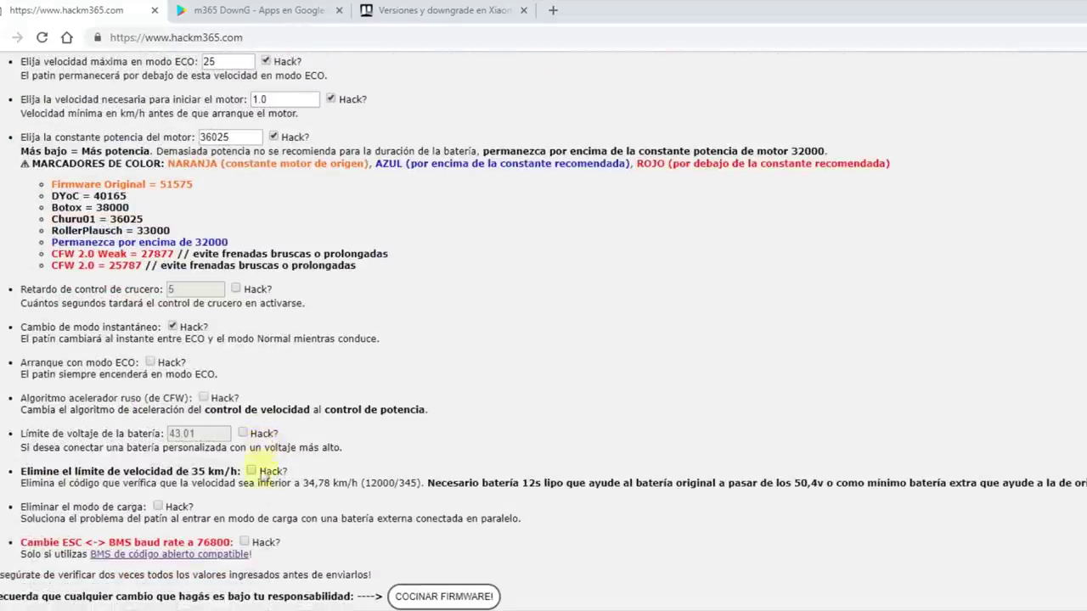
{"action": "scroll", "coordinate": [463, 372], "scroll_direction": "up", "scroll_amount": 4}
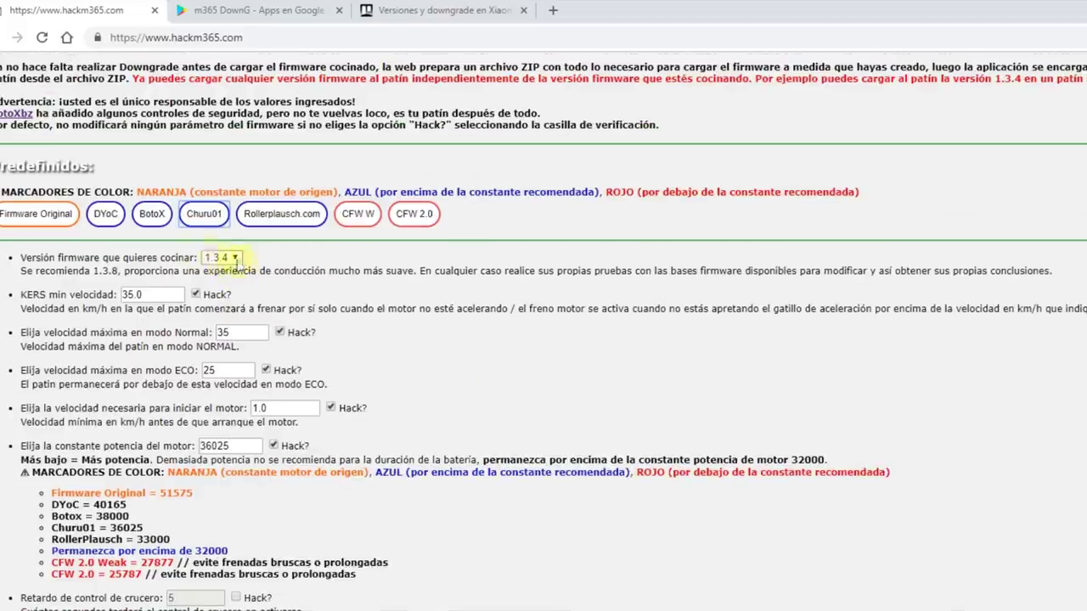
- Set the motor power constant to 33000, matching the RollerPlausch reference value
{"action": "left_click_drag", "start_coordinate": [233, 445], "coordinate": [105, 446]}
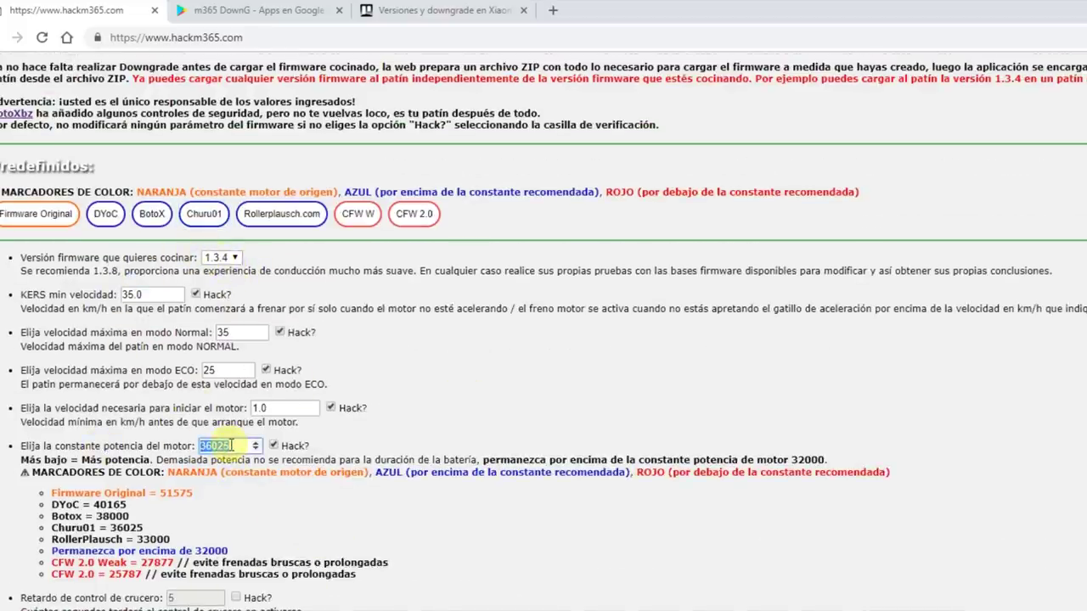
{"action": "type", "text": "4000"}
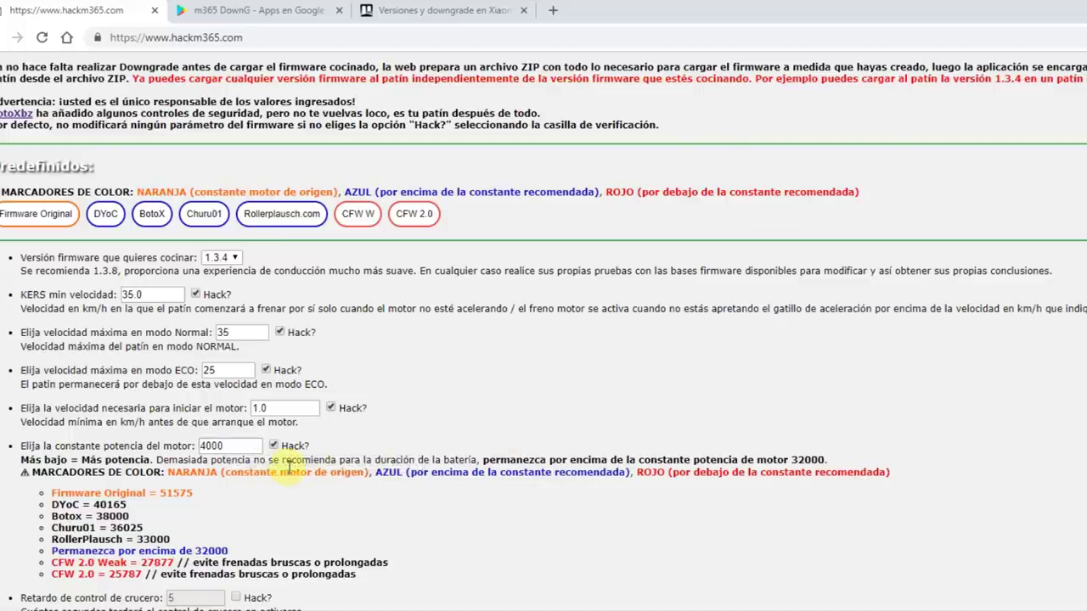
{"action": "left_click_drag", "start_coordinate": [226, 446], "coordinate": [147, 440]}
{"action": "type", "text": "5"}
{"action": "left_click_drag", "start_coordinate": [142, 539], "coordinate": [170, 540]}
{"action": "left_click_drag", "start_coordinate": [219, 447], "coordinate": [119, 443]}
{"action": "type", "text": "33000"}
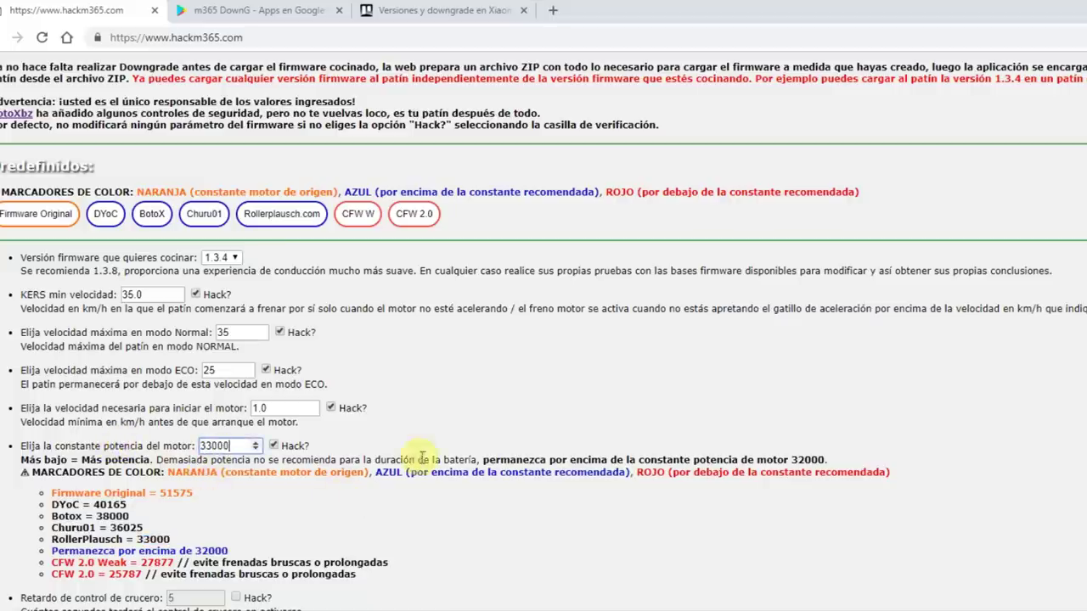
- Cook the customised firmware and open the Google Play page of the m365 DownG app
{"action": "scroll", "coordinate": [509, 382], "scroll_direction": "down", "scroll_amount": 4}
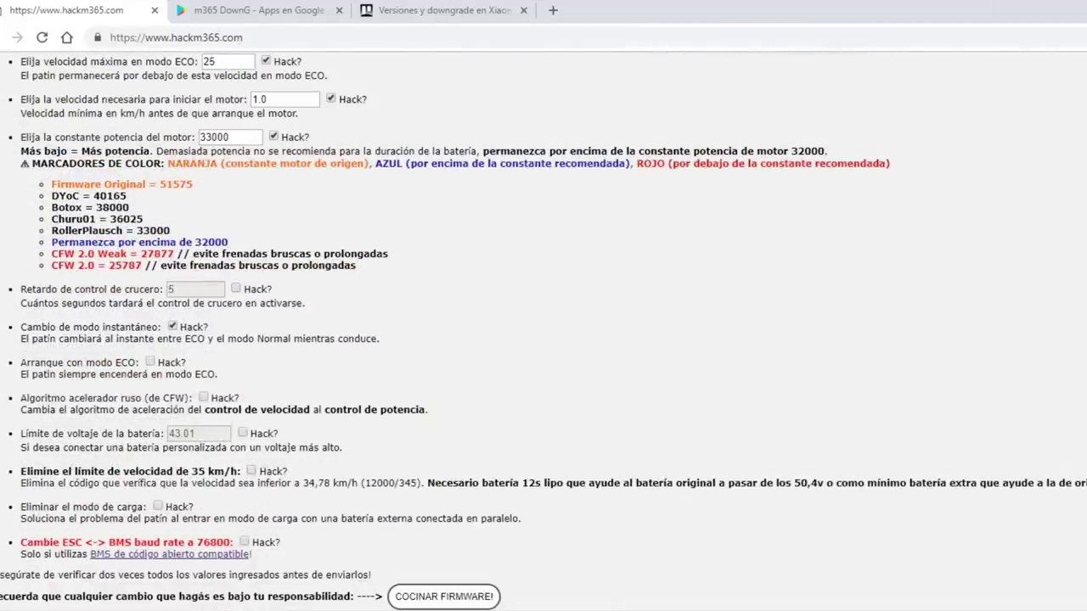
{"action": "left_click", "coordinate": [459, 598]}
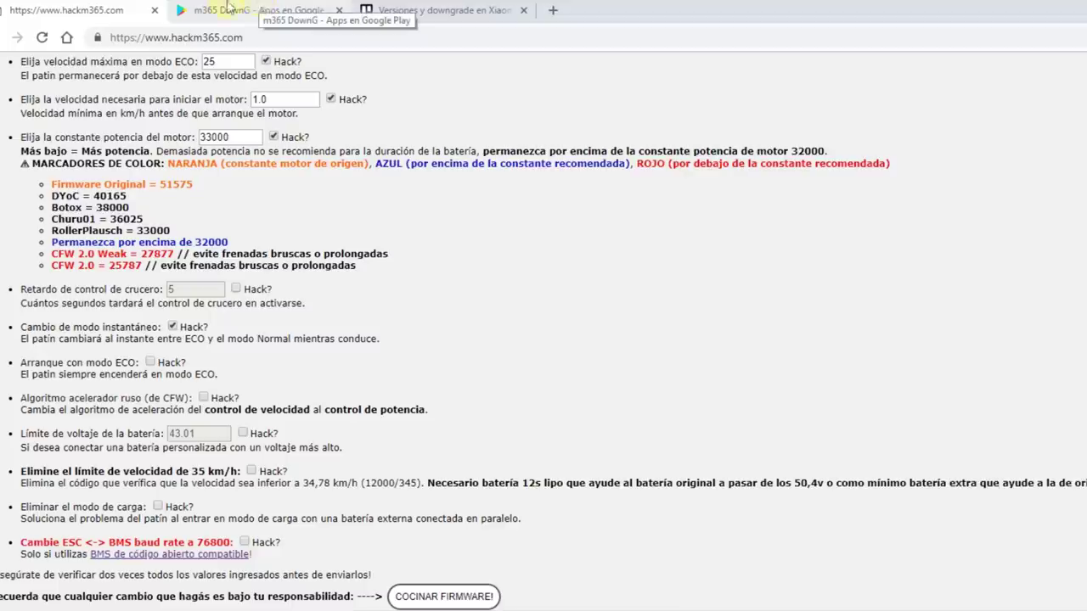
{"action": "left_click", "coordinate": [254, 10]}
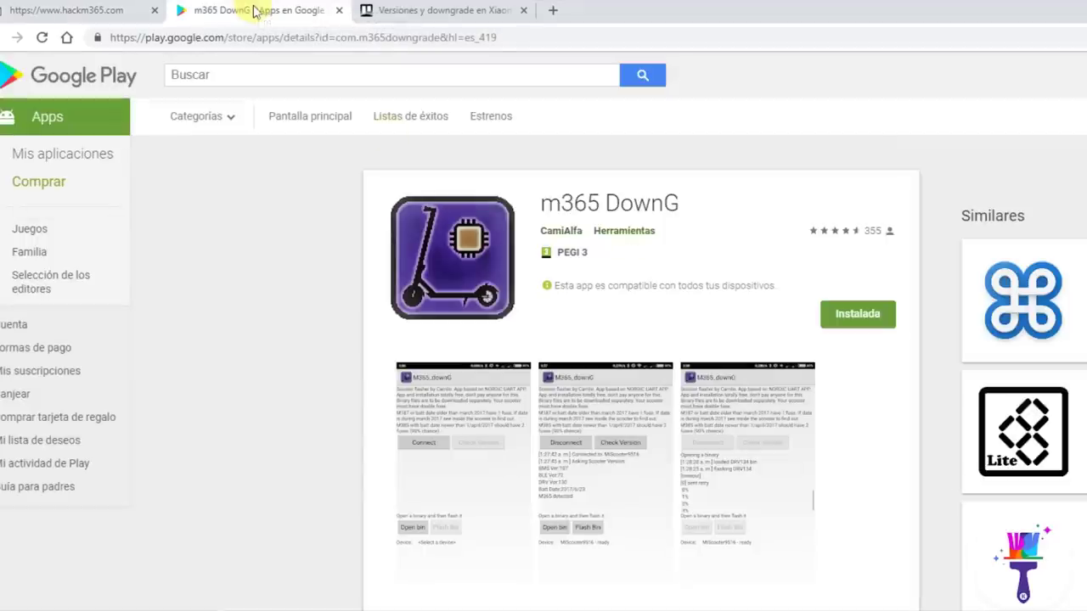
{"action": "left_click_drag", "start_coordinate": [549, 204], "coordinate": [699, 213]}
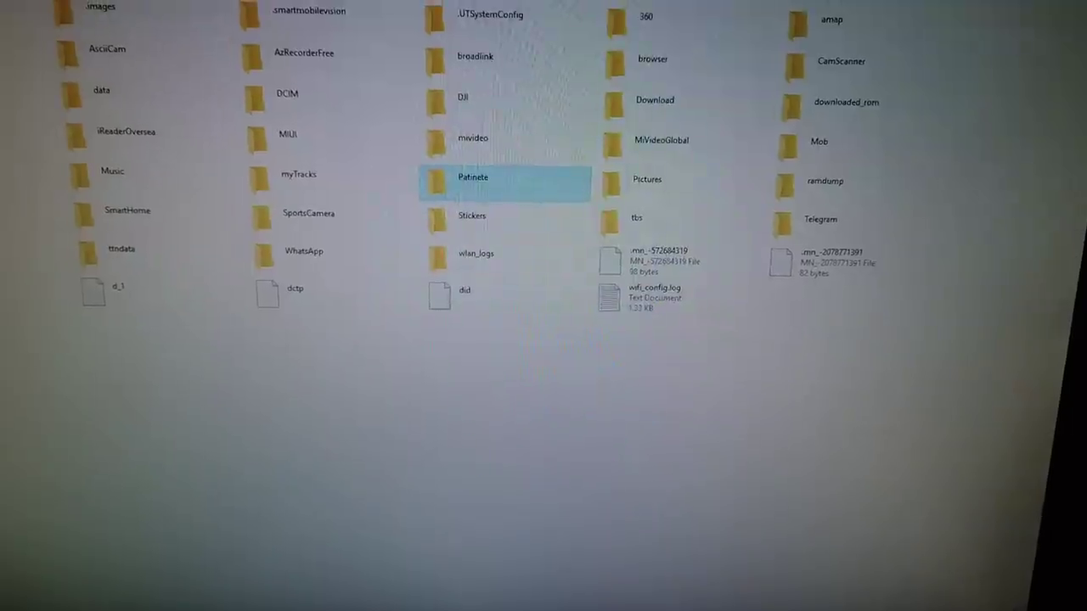
- Paste the copied firmware file into the Patinete folder of the phone's storage
{"action": "double_click", "coordinate": [466, 186]}
{"action": "right_click", "coordinate": [237, 158]}
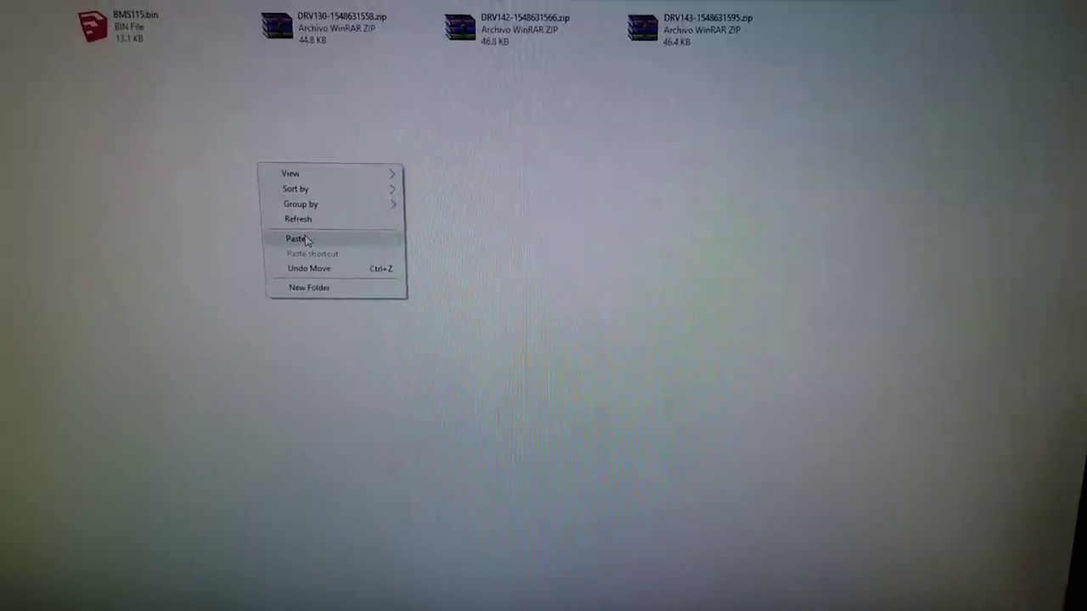
{"action": "left_click", "coordinate": [294, 236]}
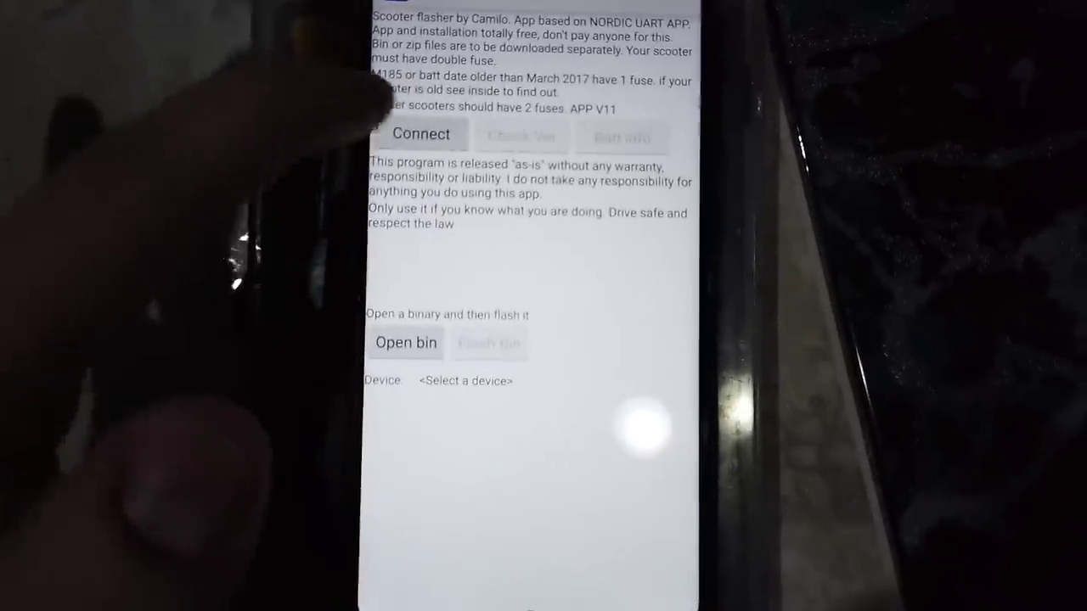
- Switch to the M365_downG app on the phone and connect to the scooter with signal strength -51
{"action": "left_click", "coordinate": [415, 129]}
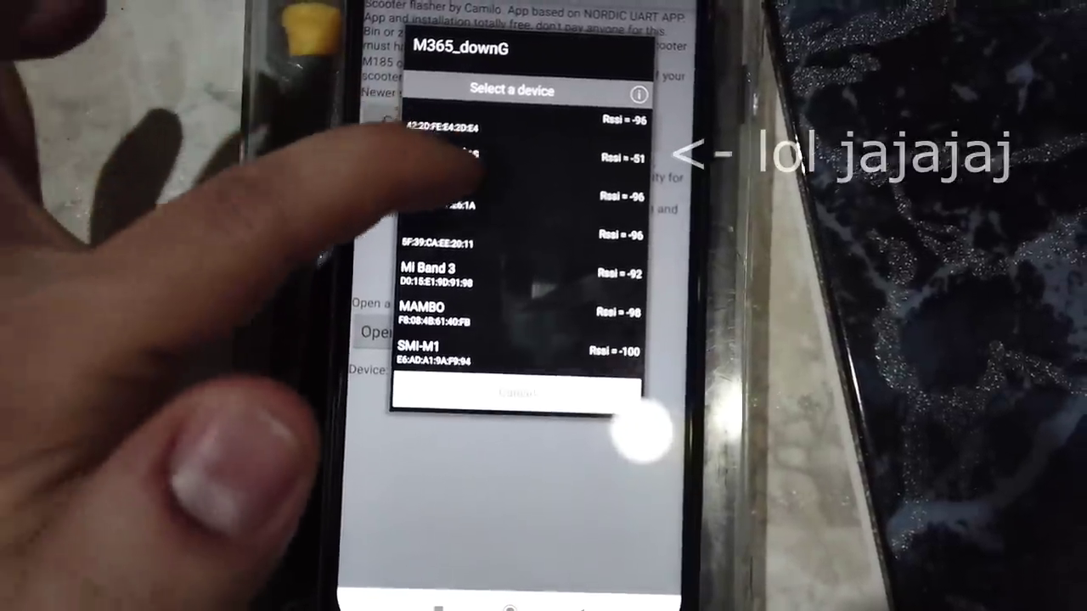
{"action": "left_click", "coordinate": [442, 157]}
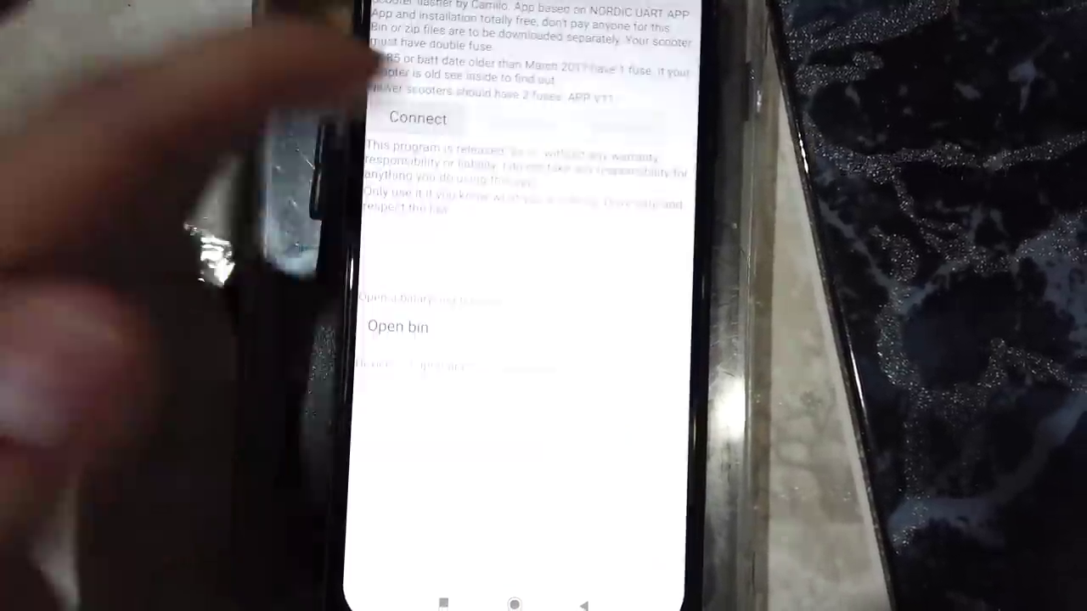